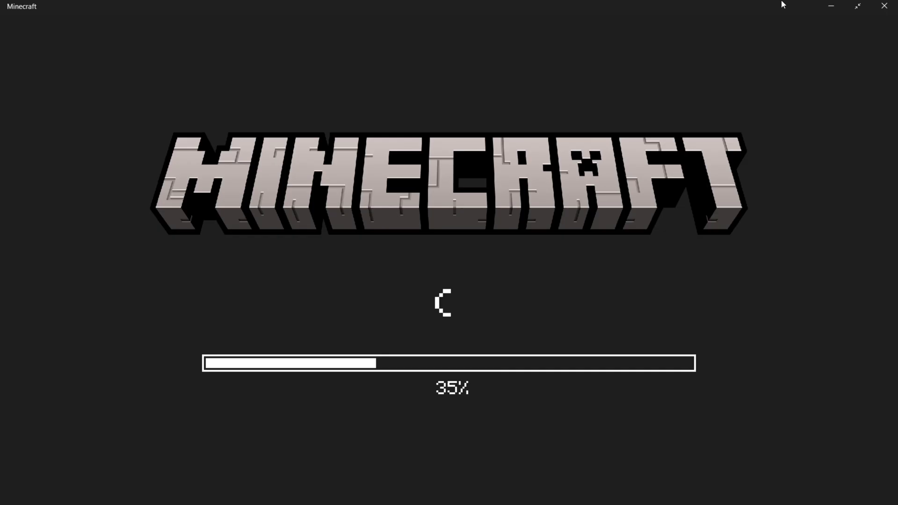
Step: Minimize the loaded Minecraft window and clear the screen down to the bare desktop
click(857, 5)
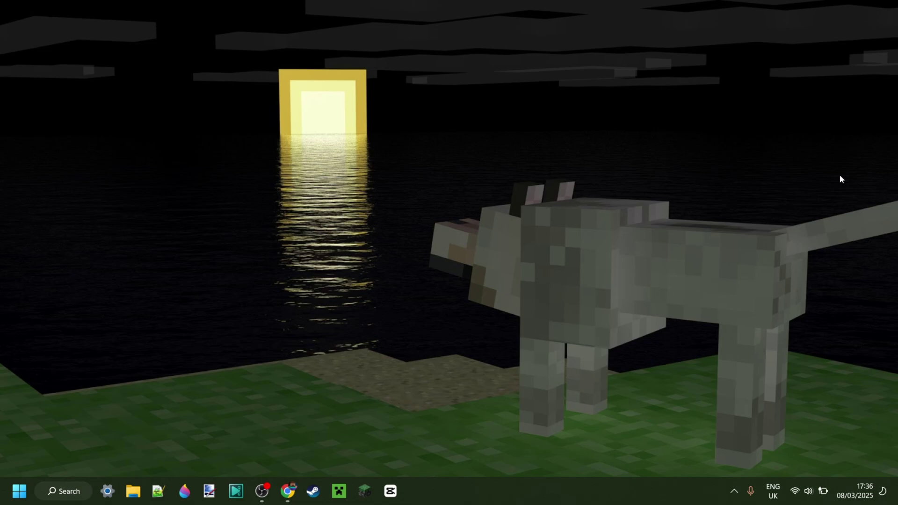
key(alt+Tab)
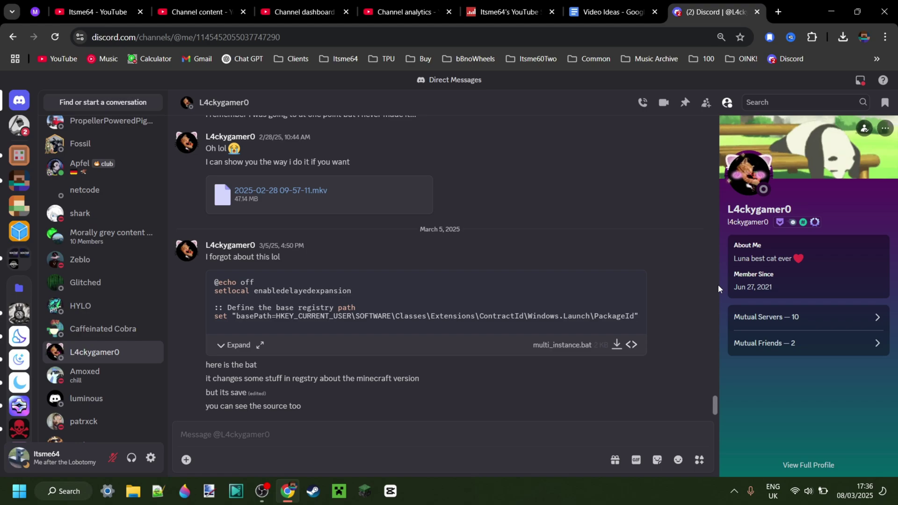
key(super+d)
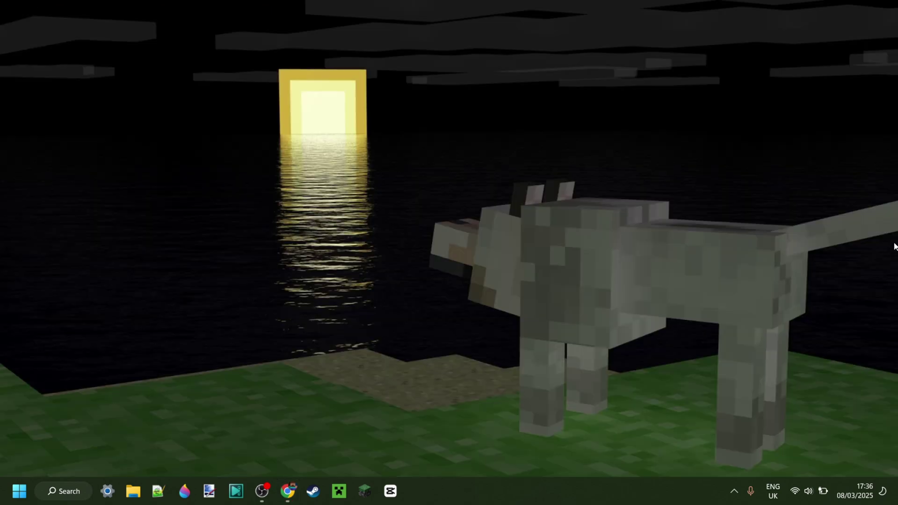
Step: Turn on Show desktop icons from the desktop's View menu
right_click(524, 198)
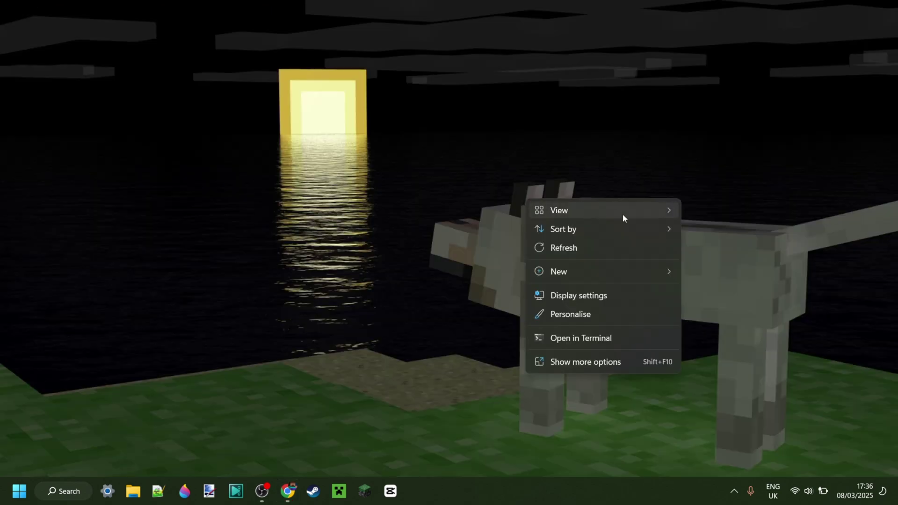
mouse_move(622, 214)
click(802, 311)
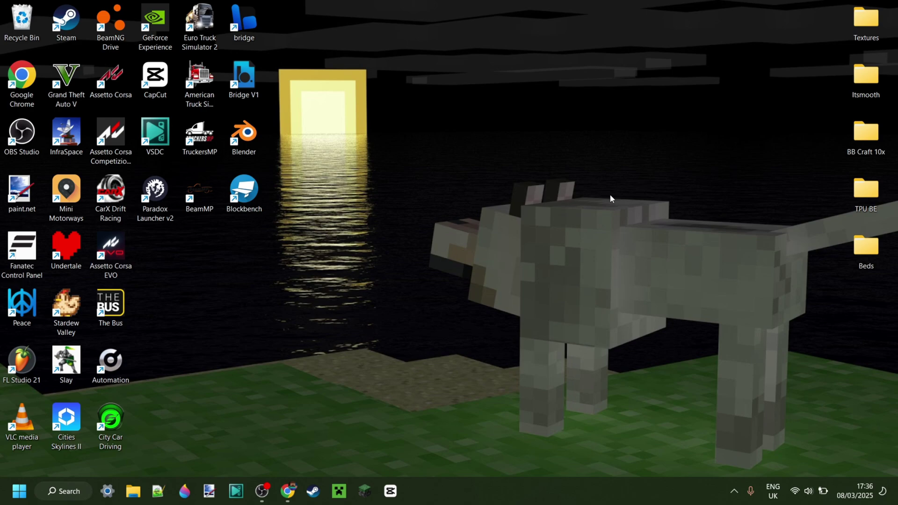
Step: Bring up the desktop context menu again for creating a new item
right_click(385, 181)
click(446, 157)
right_click(430, 167)
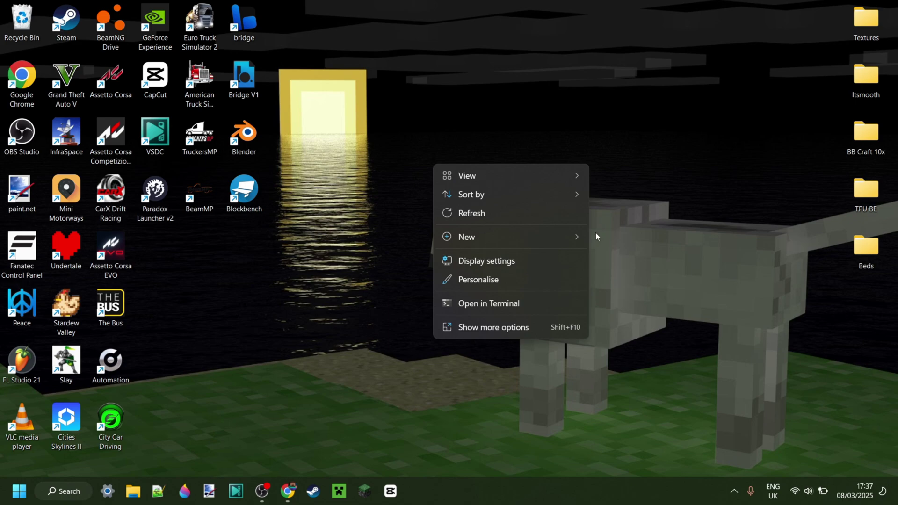
Step: Create a new text document on the desktop named multi_instance.txt
mouse_move(553, 242)
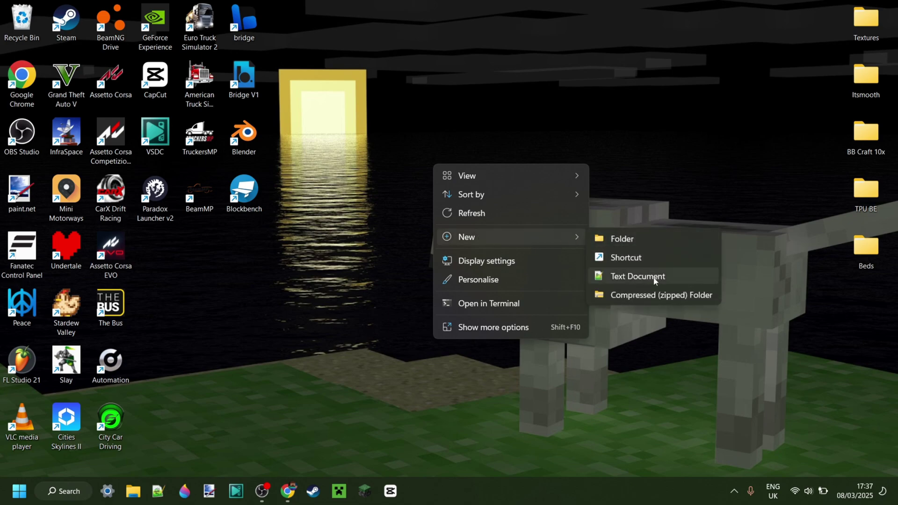
click(638, 276)
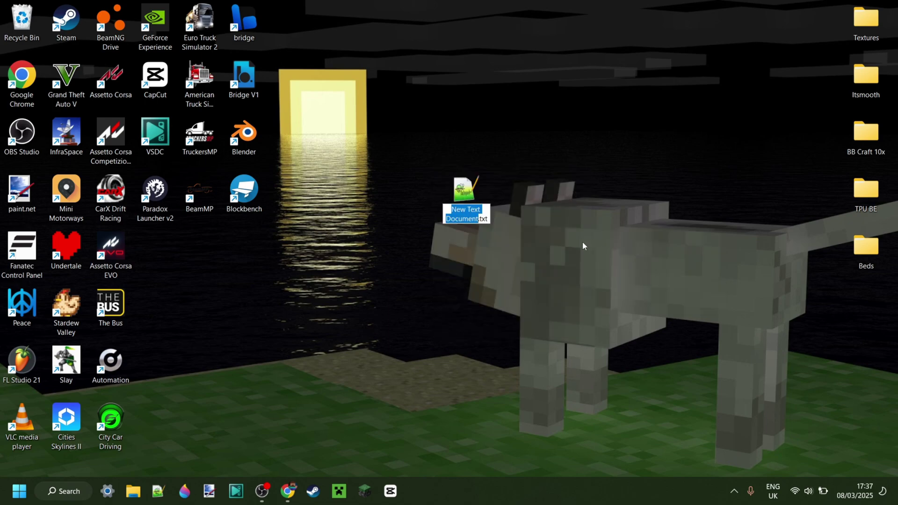
key(ctrl+a)
text(multi_instance)
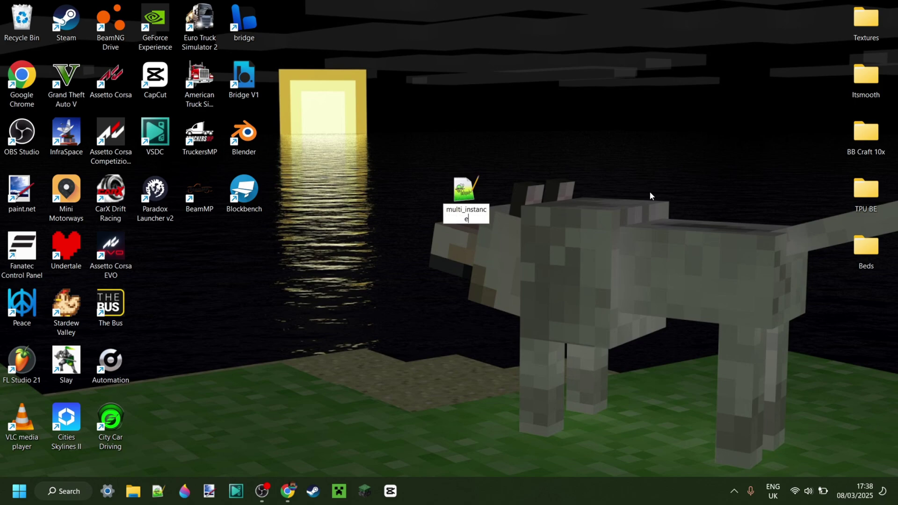
text(.txt)
key(Return)
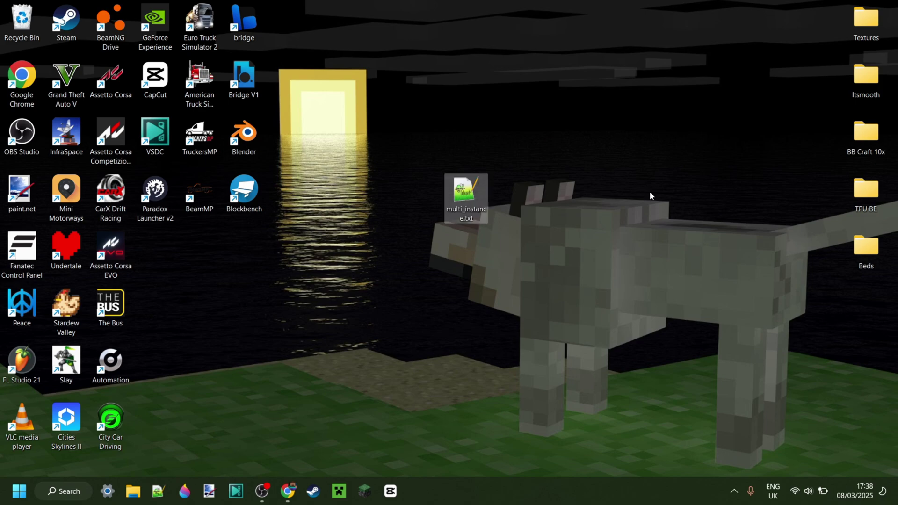
Step: Open multi_instance.txt in Notepad++, paste the 33-line registry batch script and save it
double_click(463, 197)
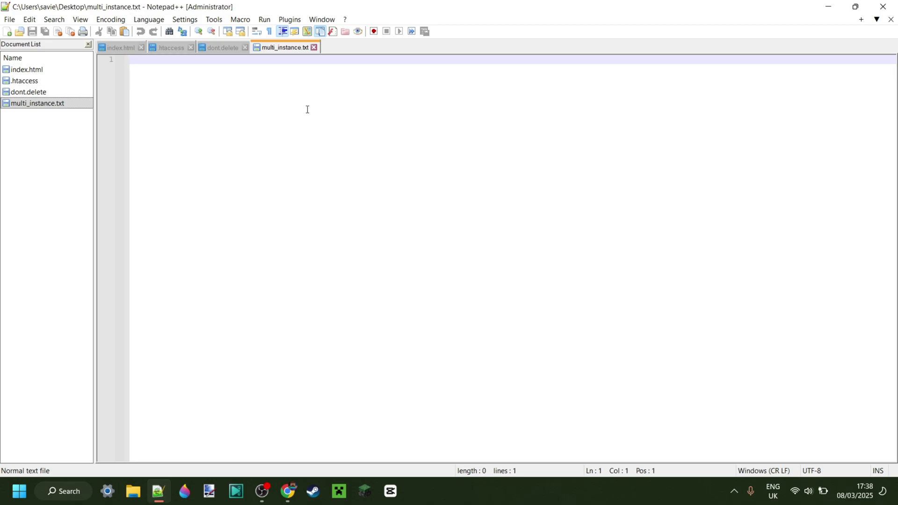
text(@echo off setlocal enabledelayedexpansion  :: Define the base registry path set "basePath=HKEY_CURRENT_USER\SOFTWARE\Classes\Extensions\ContractId\Windows.Launch\PackageId"  :: Find the Minecraft UWP PackageId for /f "tokens=*" %%a in ('reg query "%basePath%" /f "Microsoft.MinecraftUWP_" /k 2^>nul') do (     set "packageId=%%a"     set "packageId=!packageId:%basePath%\=!"     if "!packageId!" neq "" (         echo Found Minecraft UWP PackageId: !packageId!         goto :apply_registry_change     ) )  echo Minecraft UWP PackageId not found in the registry. goto :end  :apply_registry_change :: Define the full registry path set "fullPath=%basePath%\!packageId!\ActivatableClassId\App\CustomProperties"  :: Create the CustomProperties key if it doesn't exist reg add "%fullPath%" /f >nul 2>&1  :: Add or update the SupportsMultipleInstances DWORD value reg add "%fullPath%" /v "SupportsMultipleInstances" /t REG_DWORD /d 1 /f >nul  echo Successfully enabled multiple instances for Minecraft UWP (PackageId: !packageId!).  :end pause)
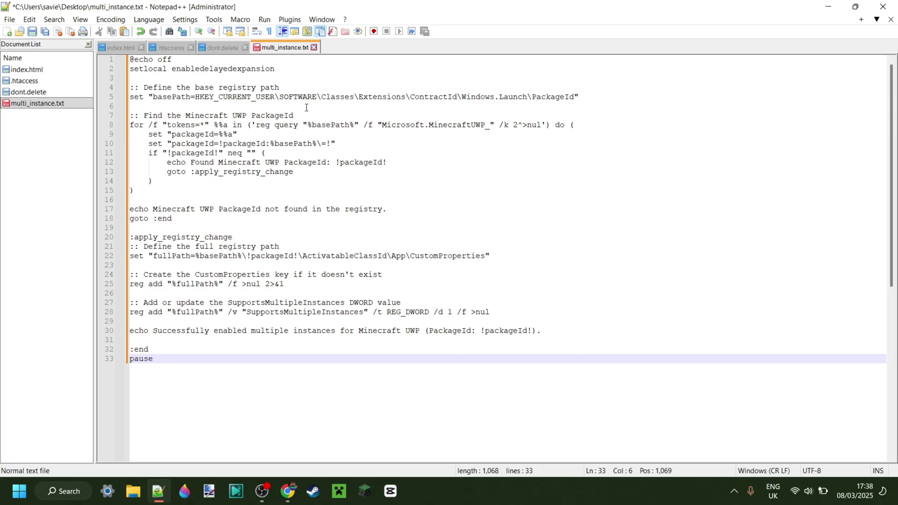
key(ctrl+s)
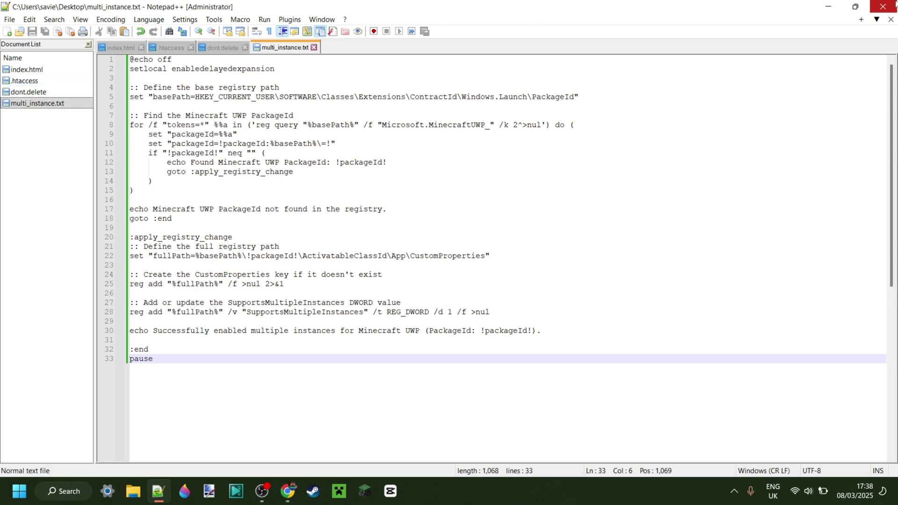
Step: Close Notepad++ and rename the file to multi_instance.bat, accepting the extension-change warning
click(882, 6)
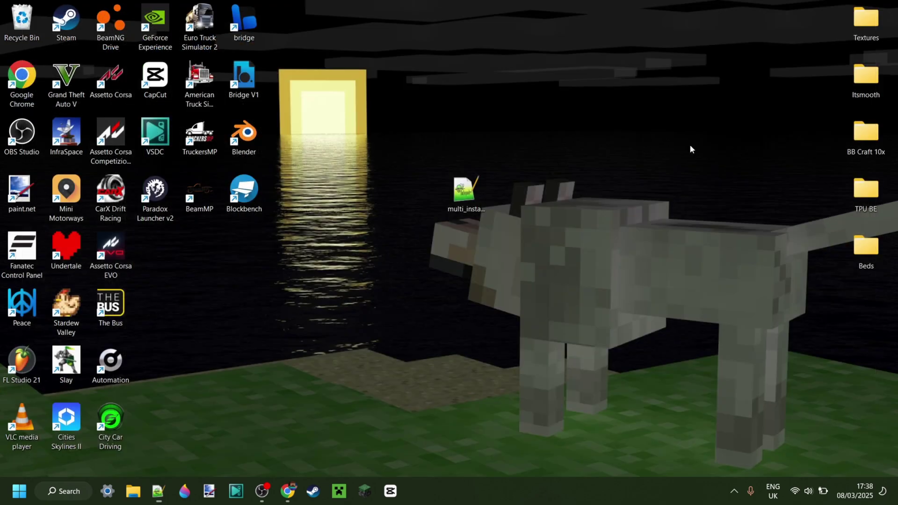
right_click(470, 193)
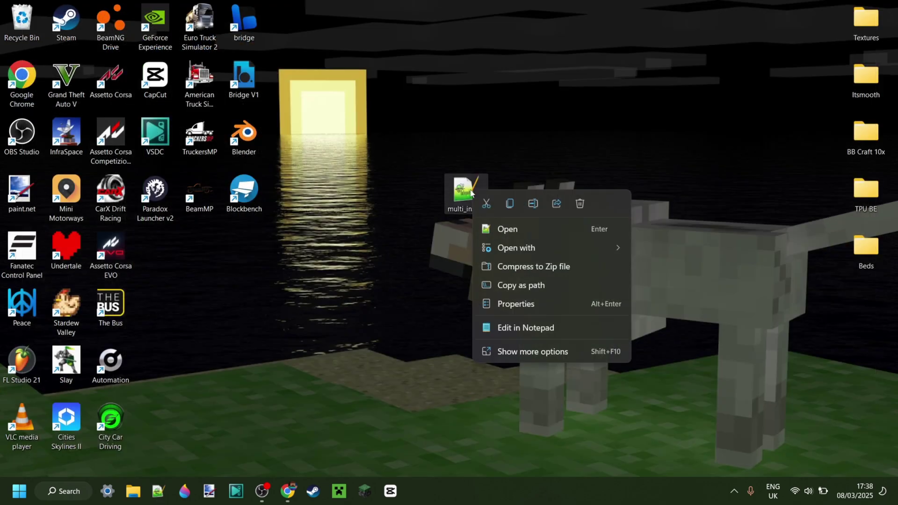
click(539, 205)
click(481, 216)
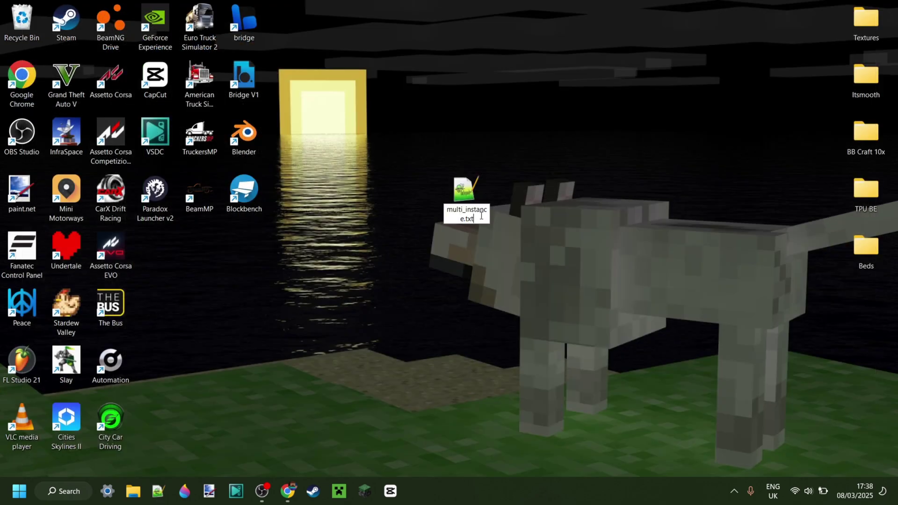
key(BackSpace)
key(BackSpace)
text(bat)
key(Return)
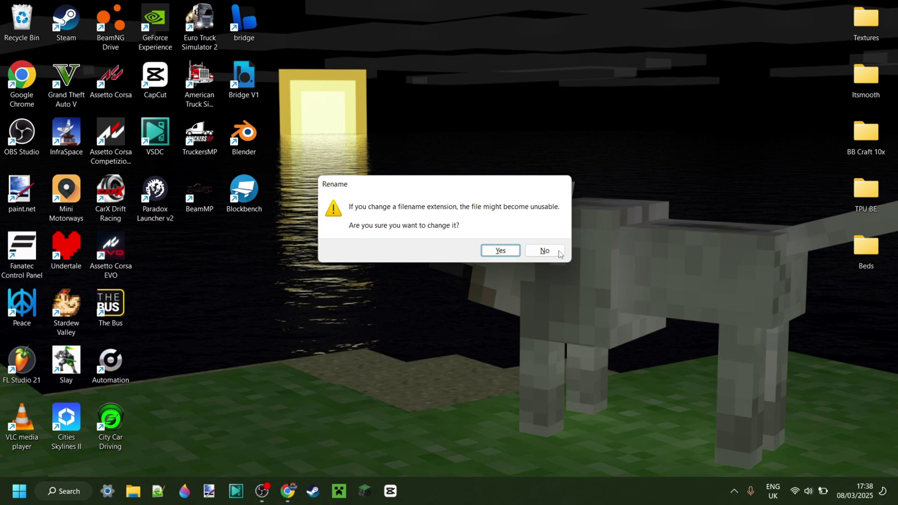
key(Return)
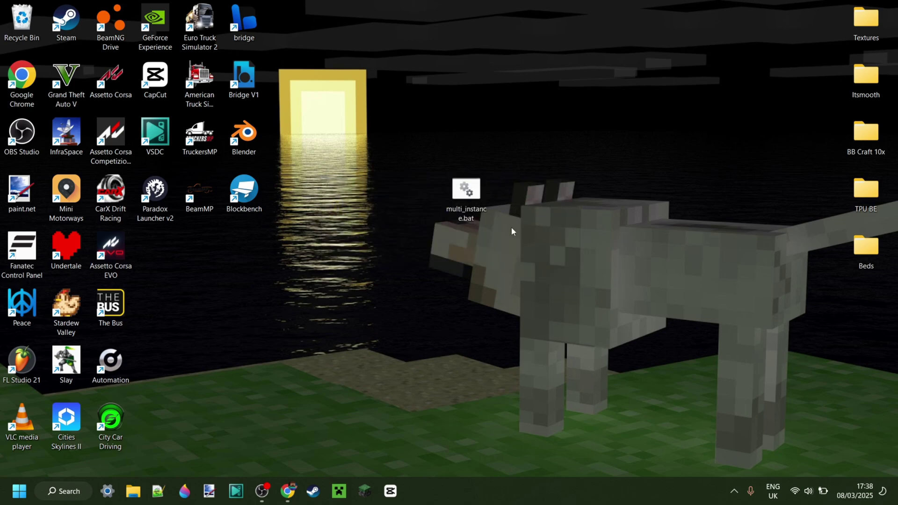
click(133, 490)
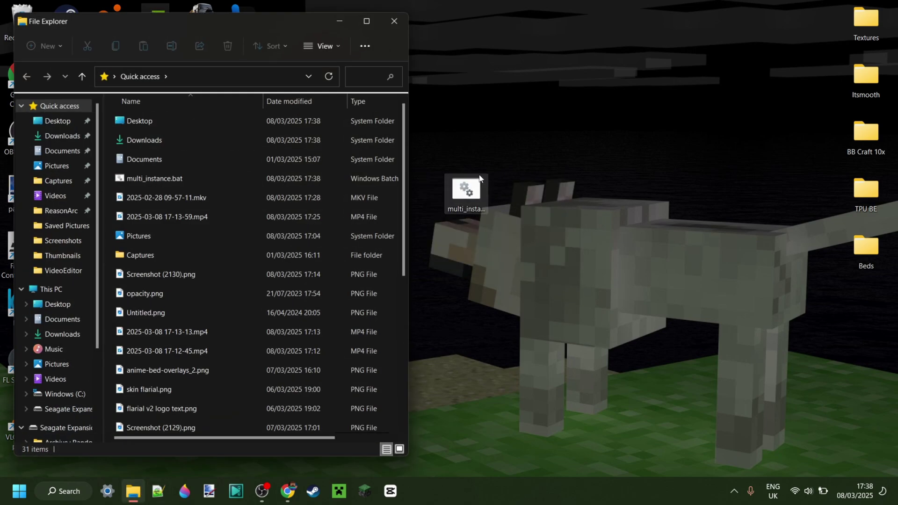
click(366, 21)
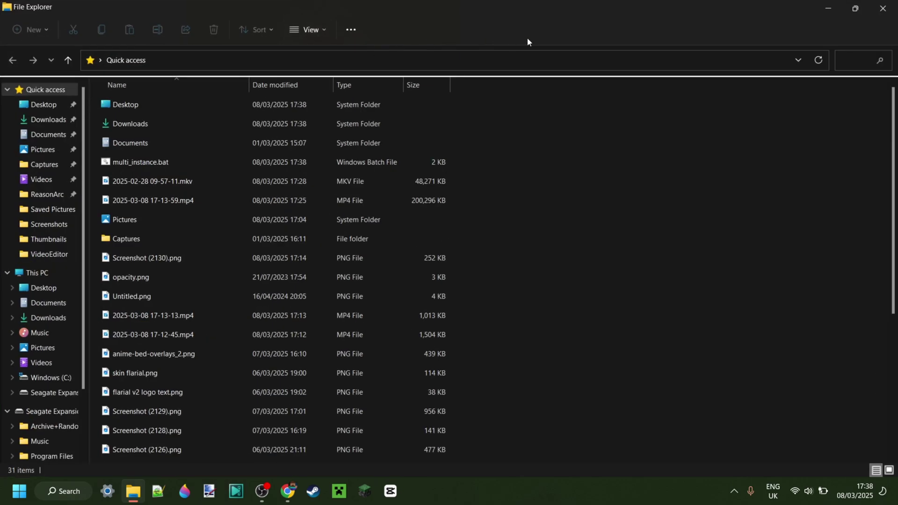
click(312, 32)
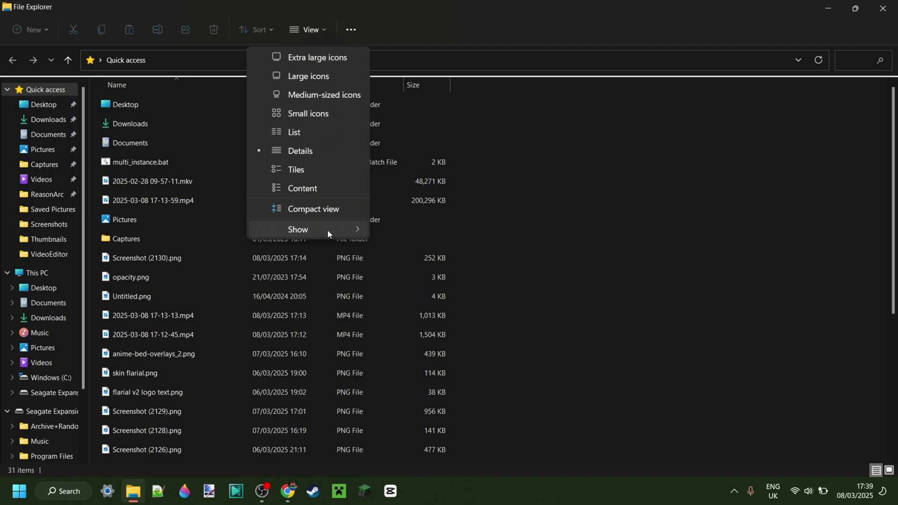
mouse_move(329, 229)
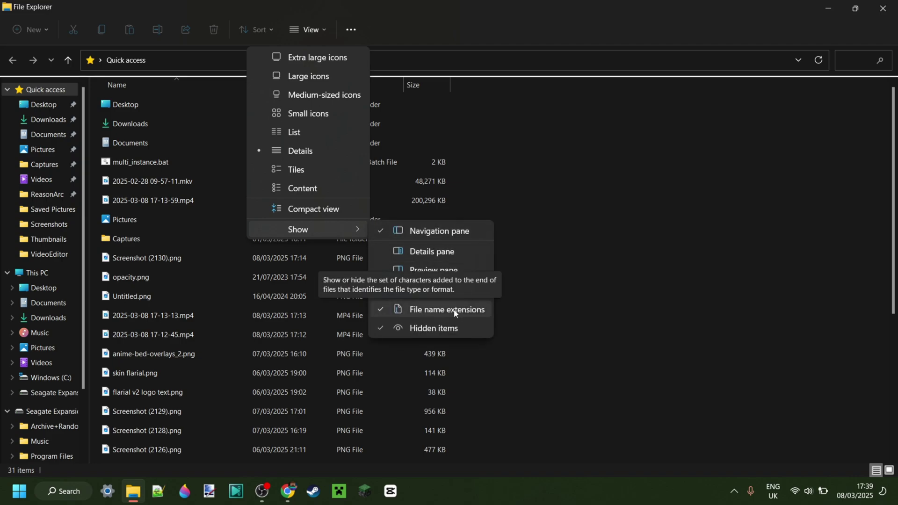
key(alt+F4)
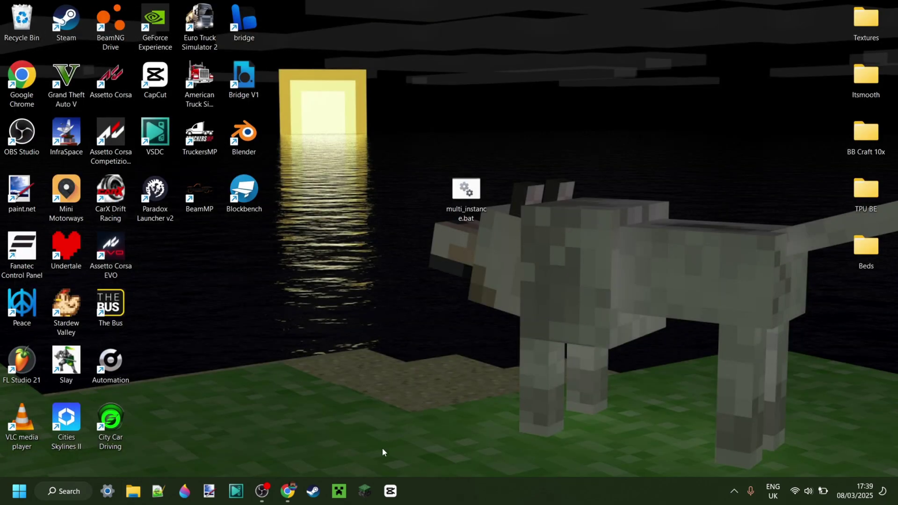
Step: Launch Minecraft version 1.21.60 from the Bedrock Launcher
click(362, 491)
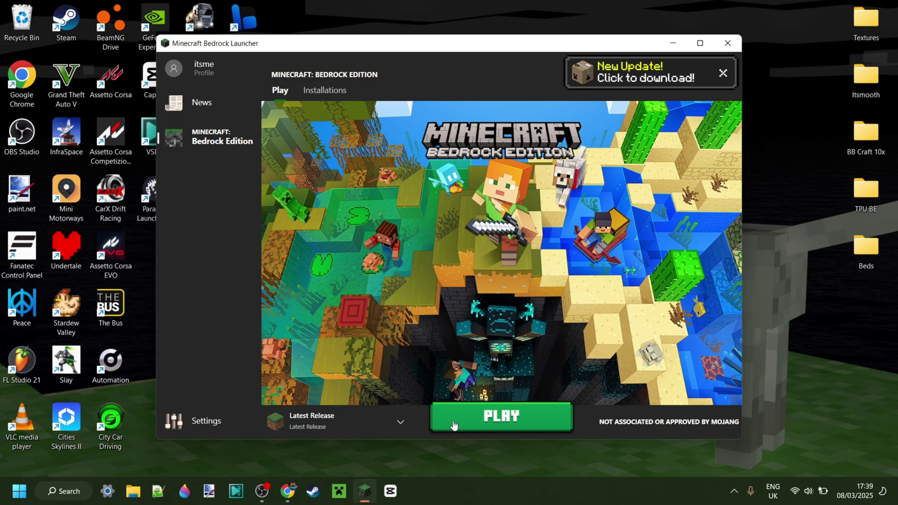
click(364, 423)
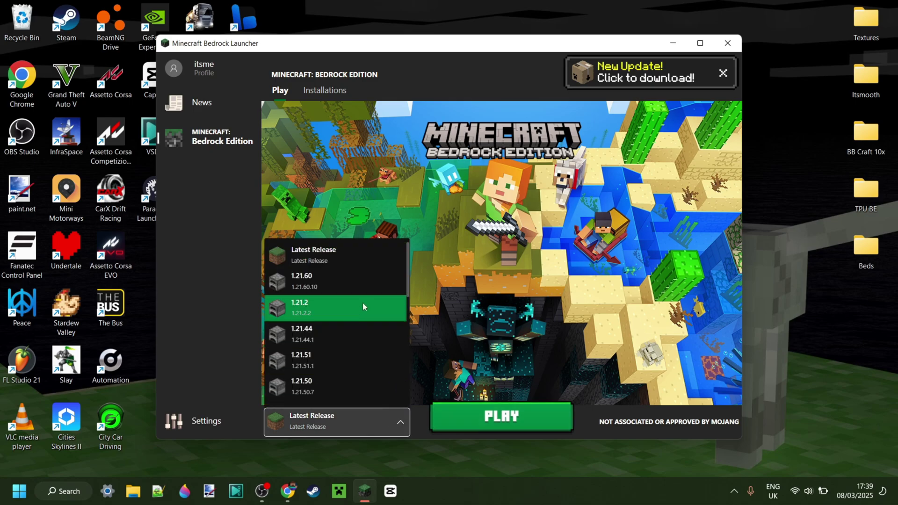
click(372, 273)
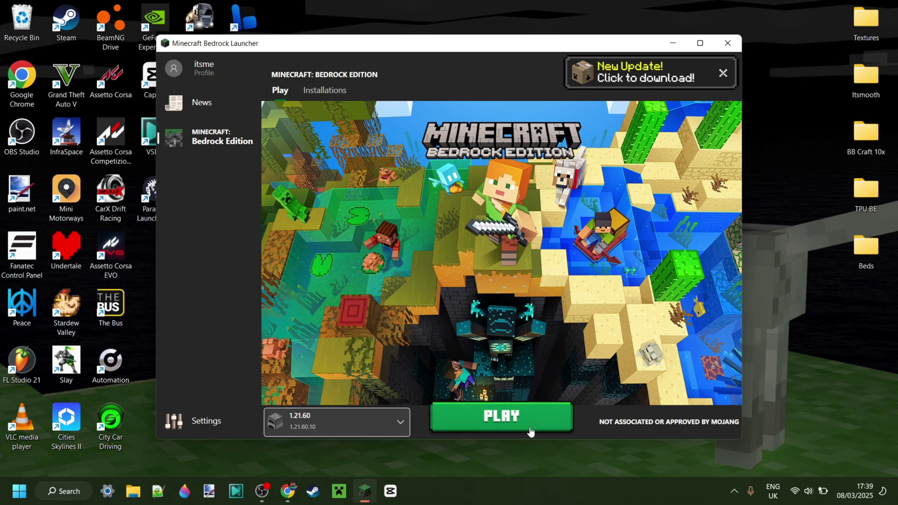
click(504, 417)
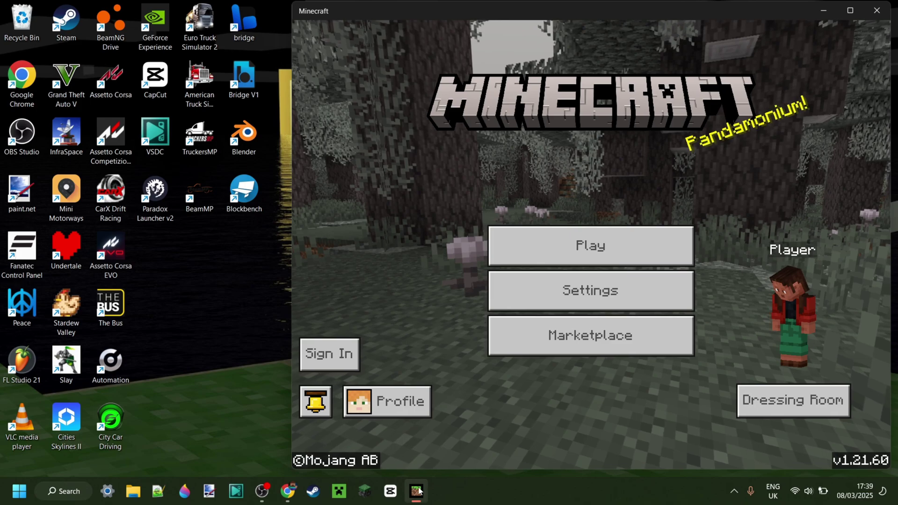
Step: Close Minecraft, restart it from the taskbar, then close its window again
right_click(416, 491)
key(Escape)
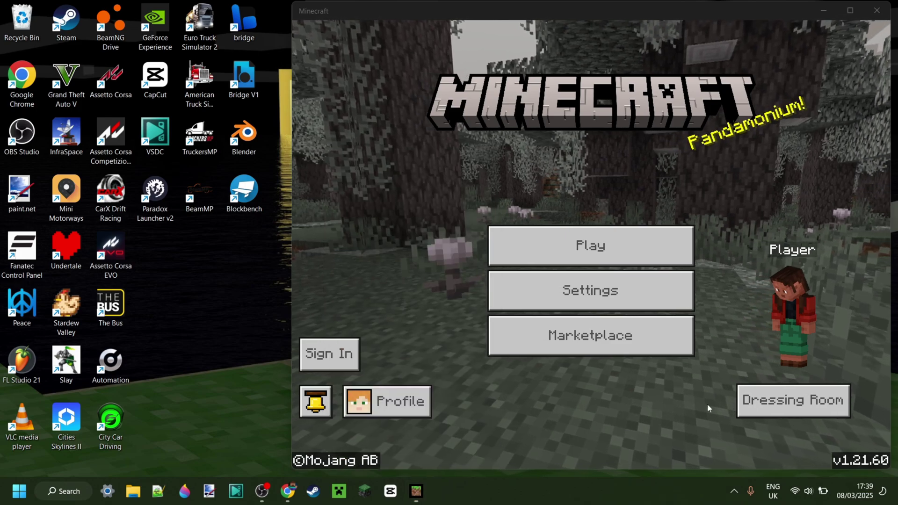
click(875, 12)
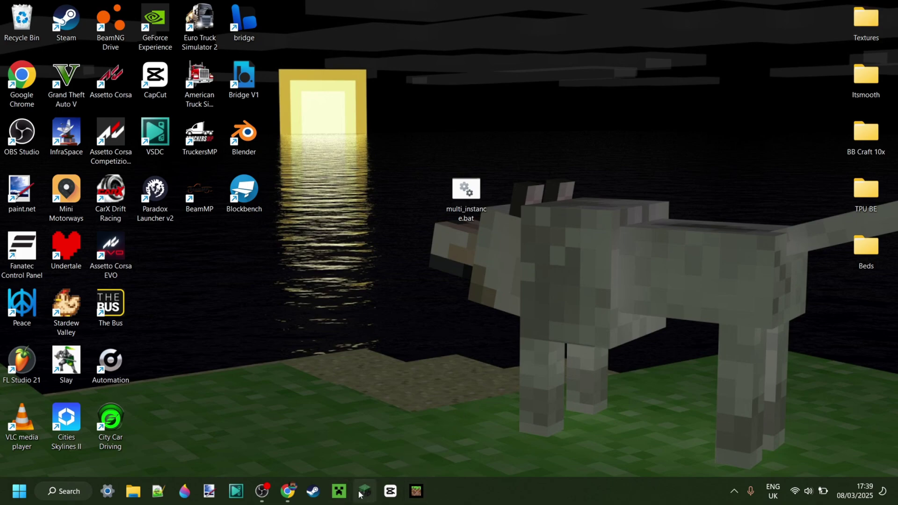
click(414, 491)
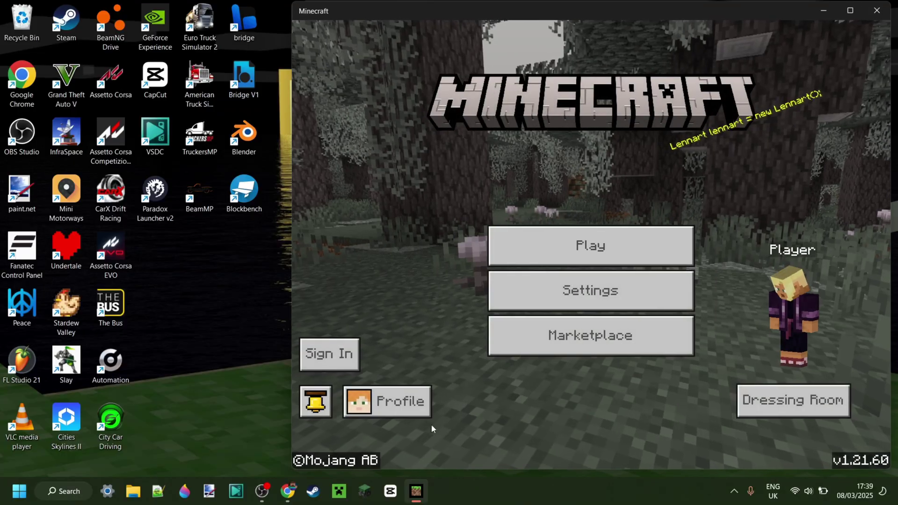
right_click(416, 491)
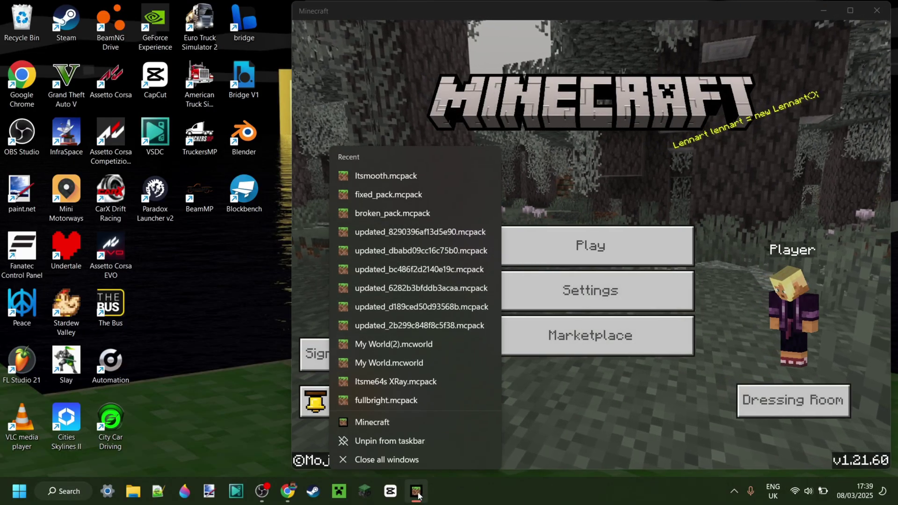
click(436, 493)
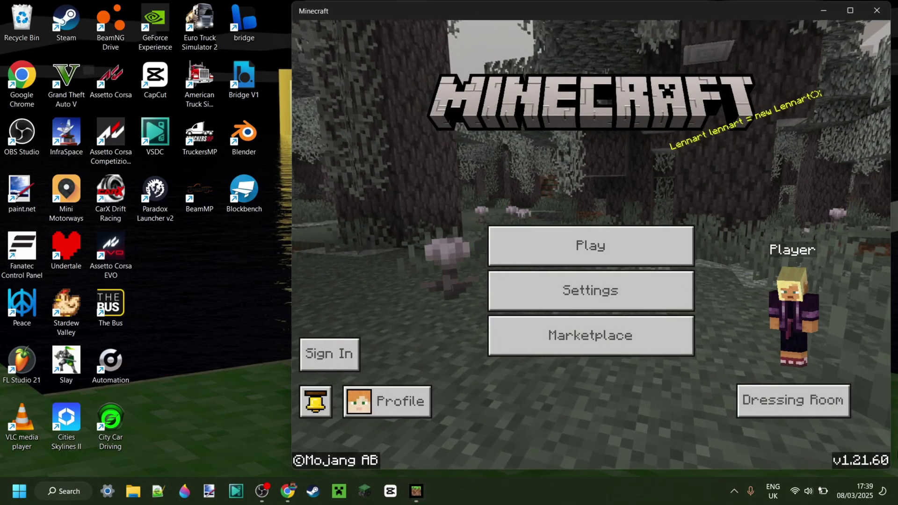
click(877, 9)
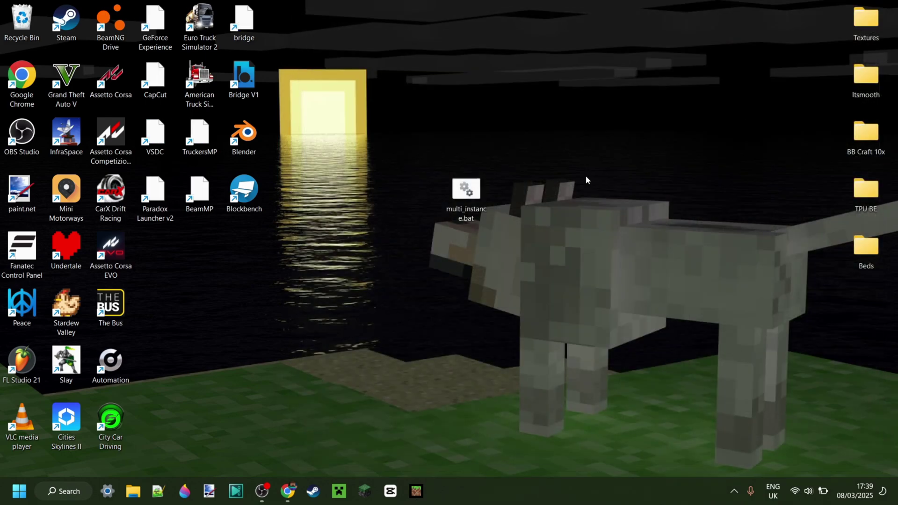
Step: Run multi_instance.bat to enable multiple instances, then restart Minecraft from the taskbar
double_click(464, 186)
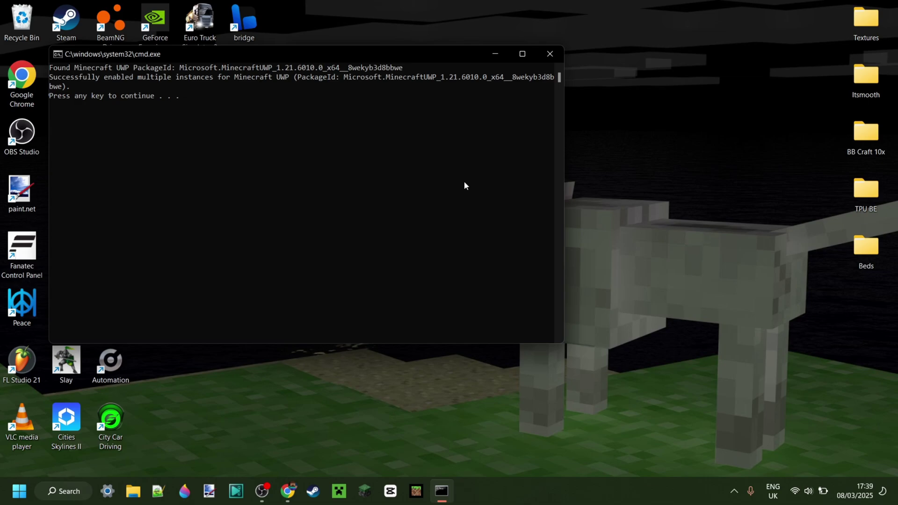
key(Return)
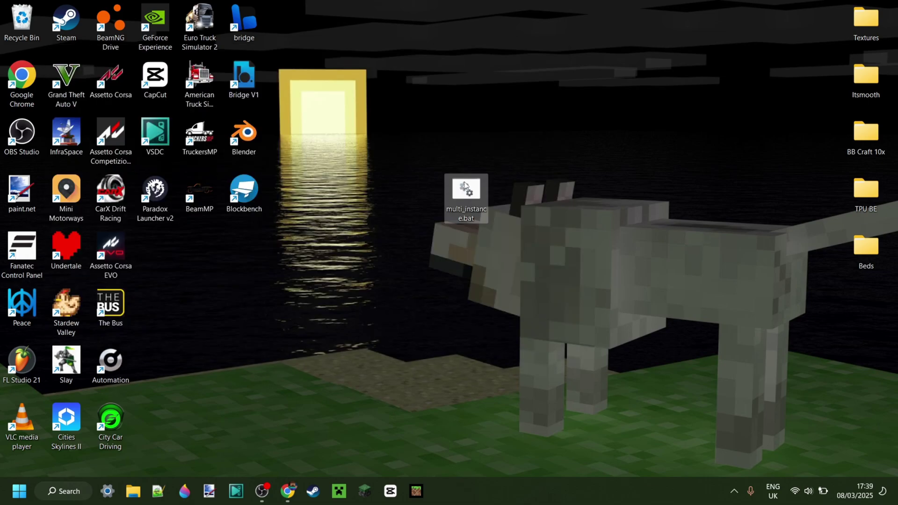
click(420, 497)
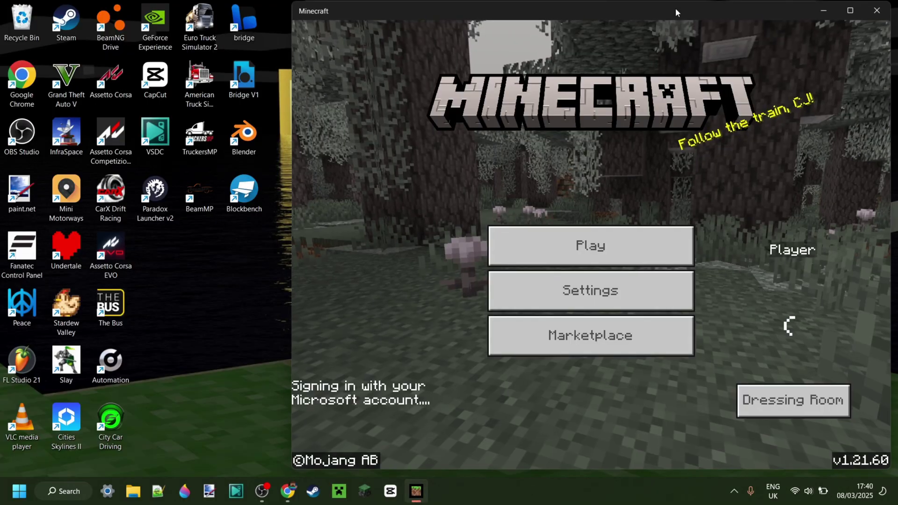
Step: Launch a second windowed Minecraft instance and shift the first window to the left
drag(676, 12, 490, 14)
right_click(417, 491)
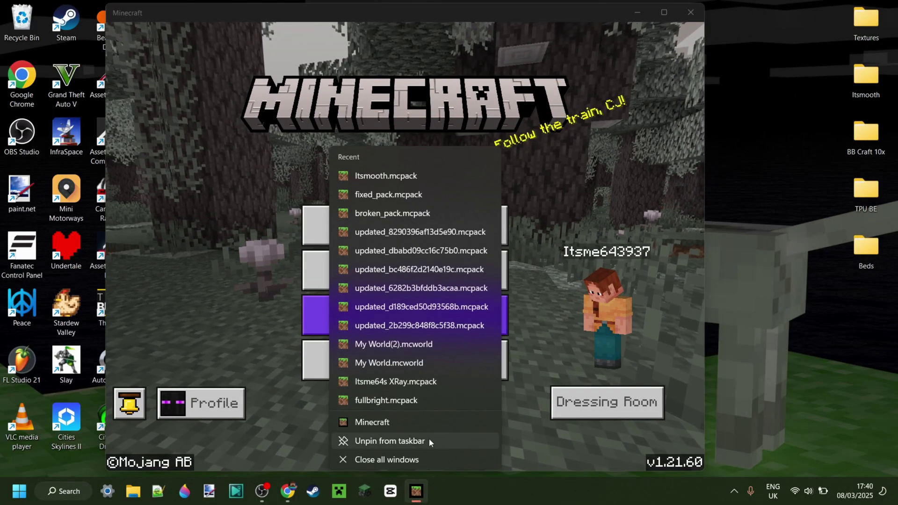
click(428, 423)
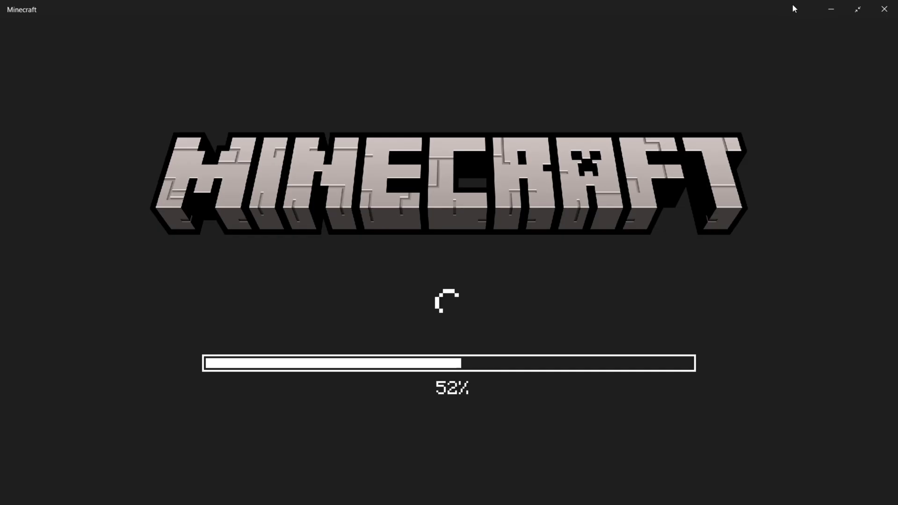
click(857, 9)
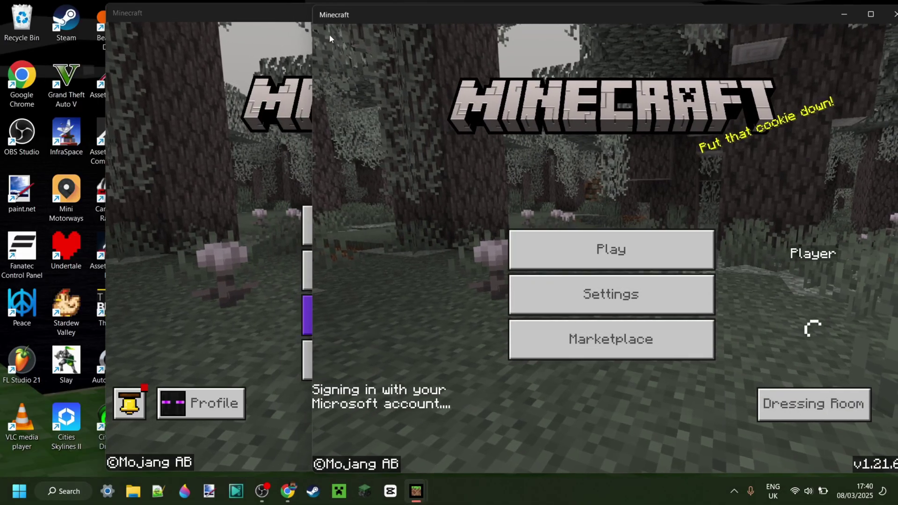
drag(299, 13, 215, 9)
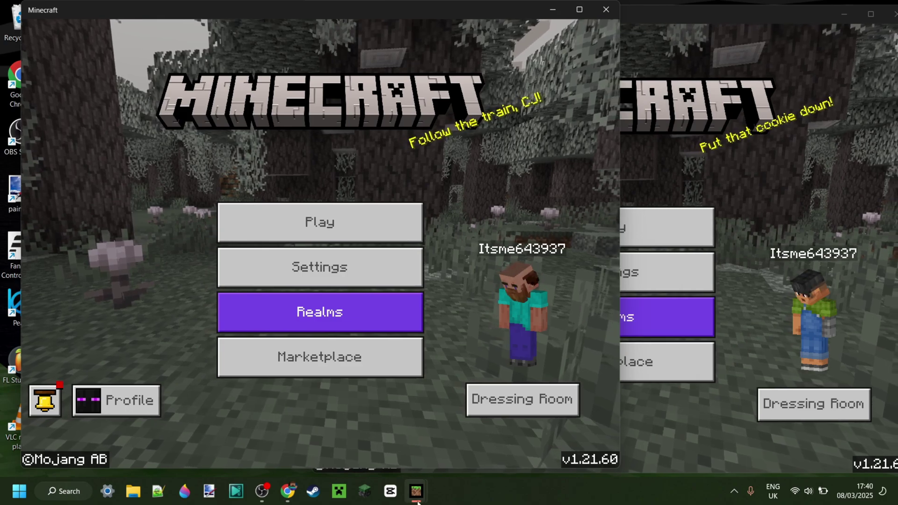
Step: Close an extra third instance and nudge the left window into the corner
right_click(416, 492)
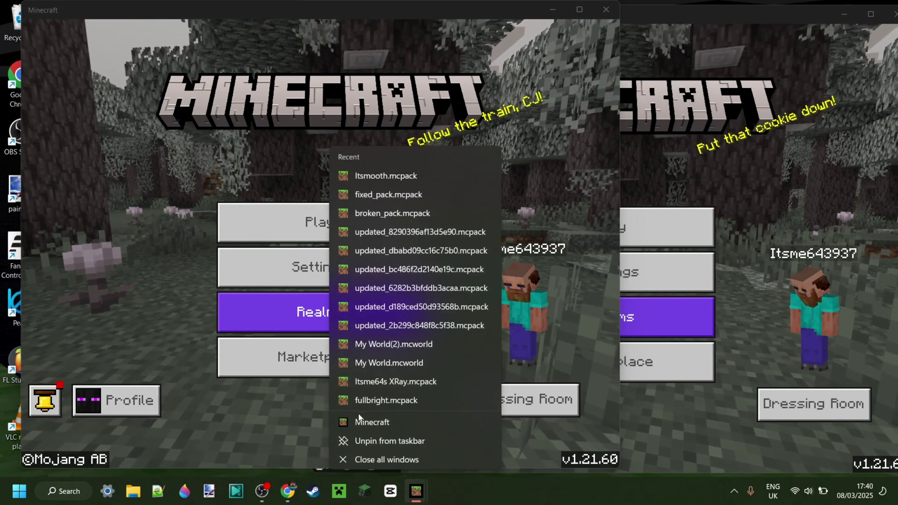
click(370, 422)
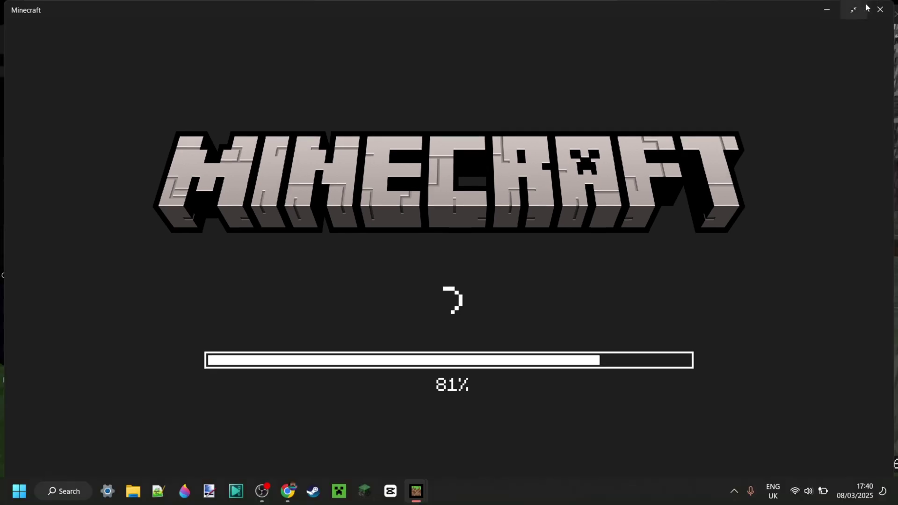
click(863, 8)
drag(775, 14, 689, 201)
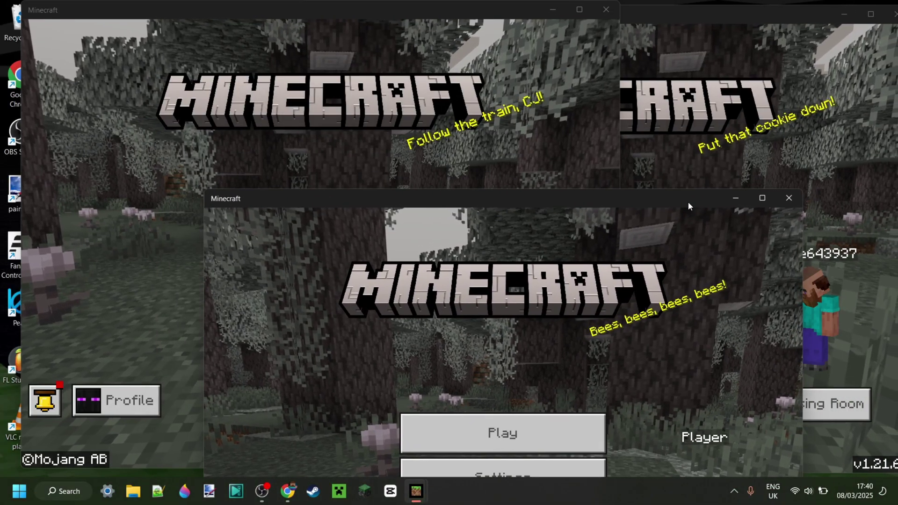
click(788, 197)
drag(478, 17, 347, 22)
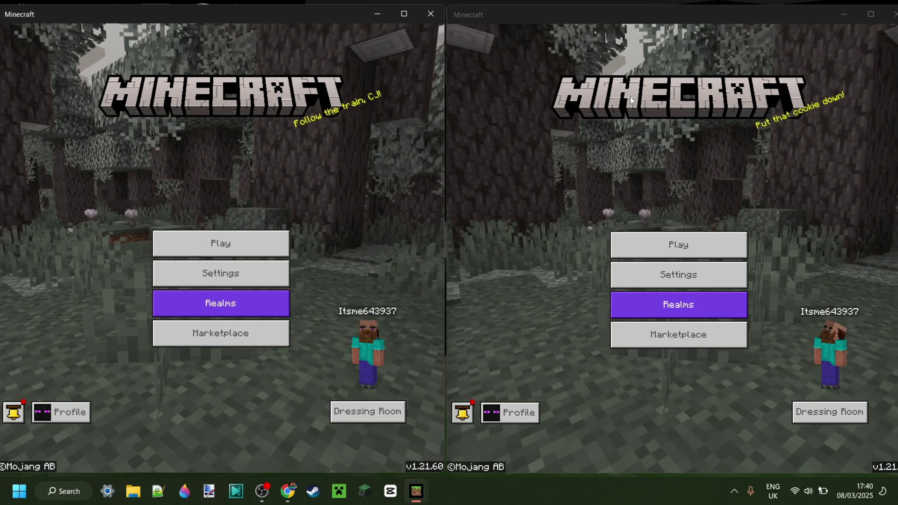
Step: Open the play screen in both instances and narrow the right window
click(265, 238)
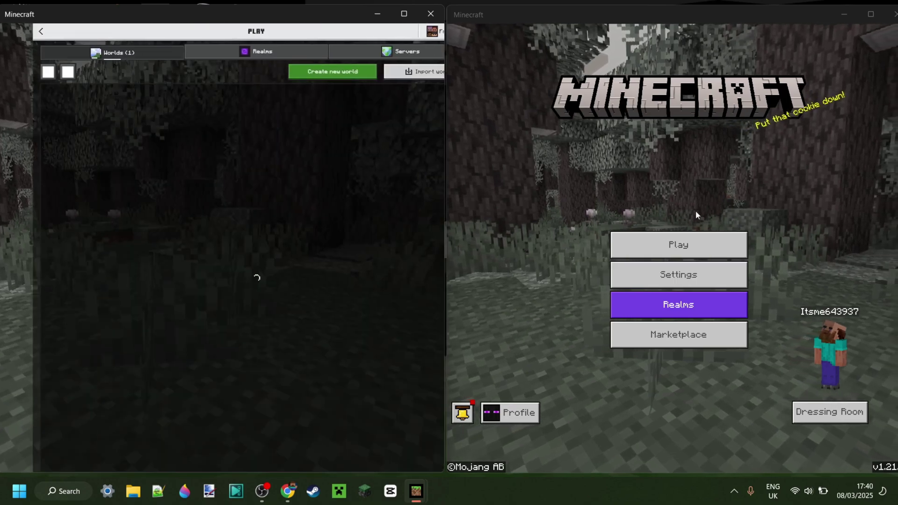
click(677, 244)
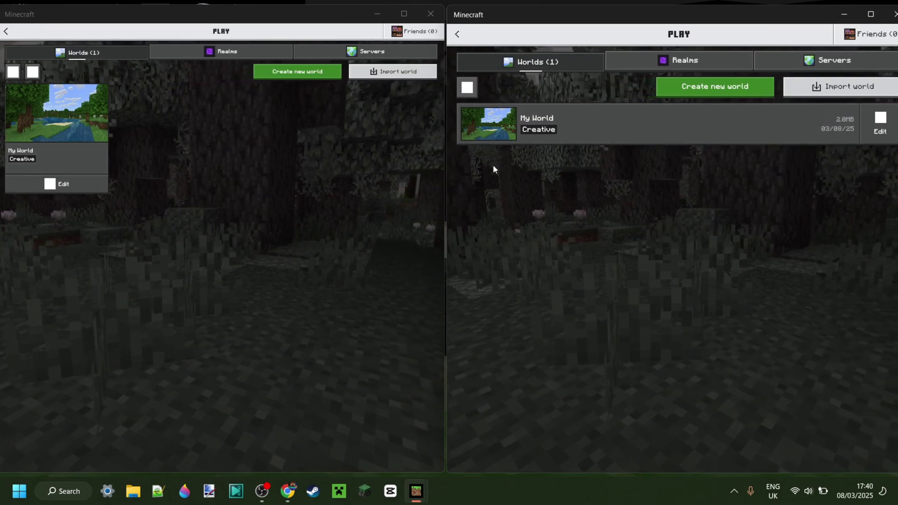
drag(442, 184, 451, 208)
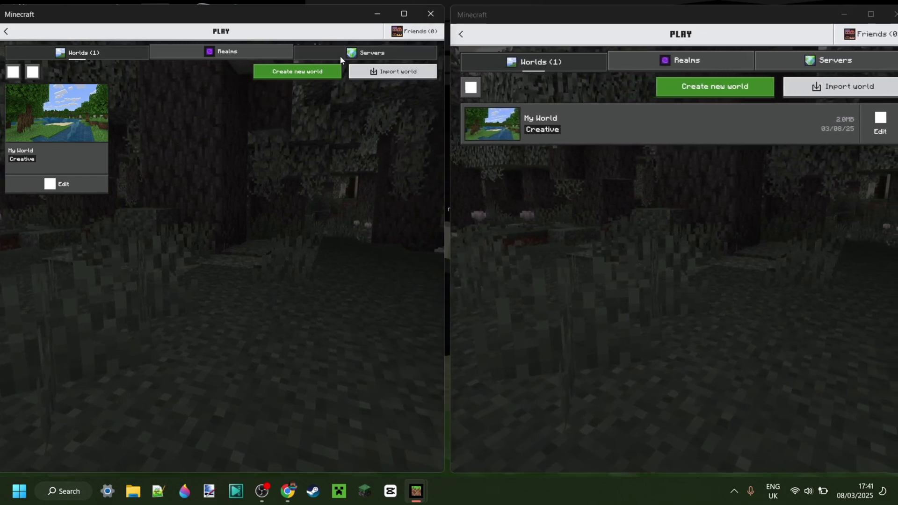
Step: Join the Lifeboat server from the left instance's Servers tab, accepting the caution prompt
click(834, 64)
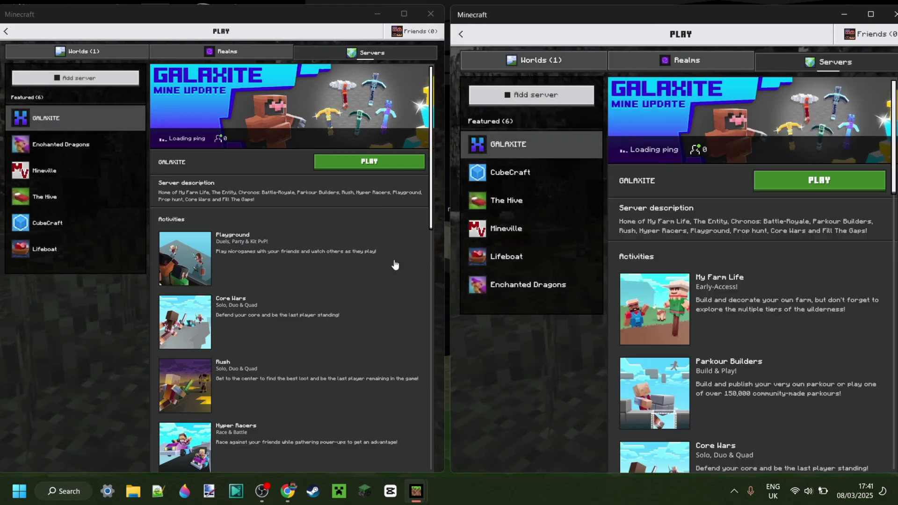
click(88, 248)
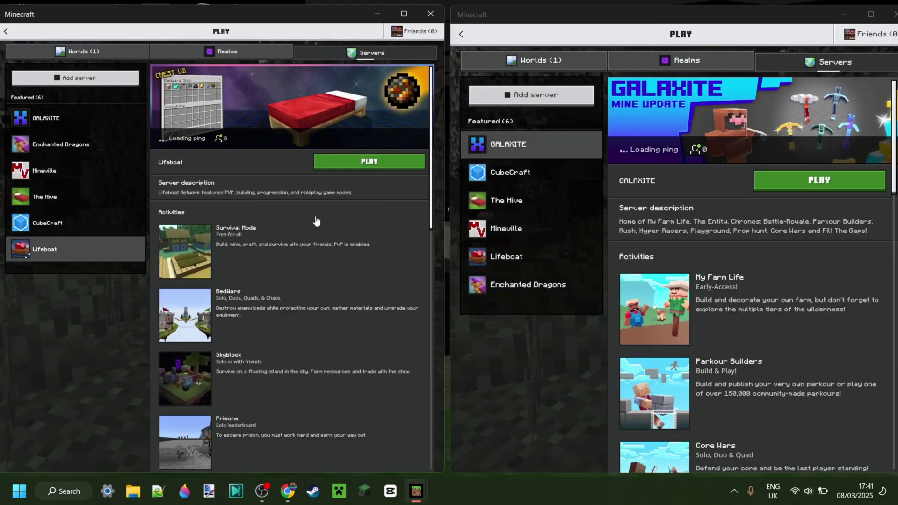
click(360, 164)
click(257, 285)
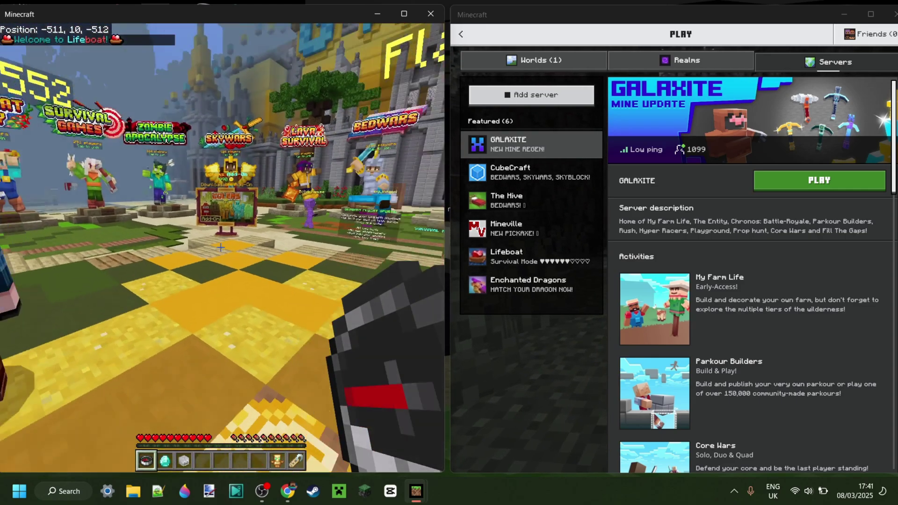
Step: Pause the left instance and join the Lifeboat server from the right instance, accepting the third-party warning
key(Escape)
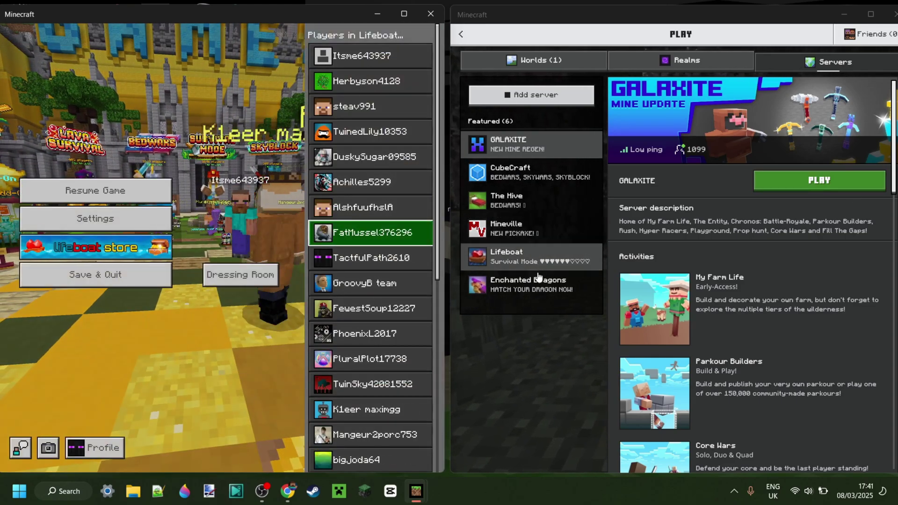
click(506, 256)
click(818, 180)
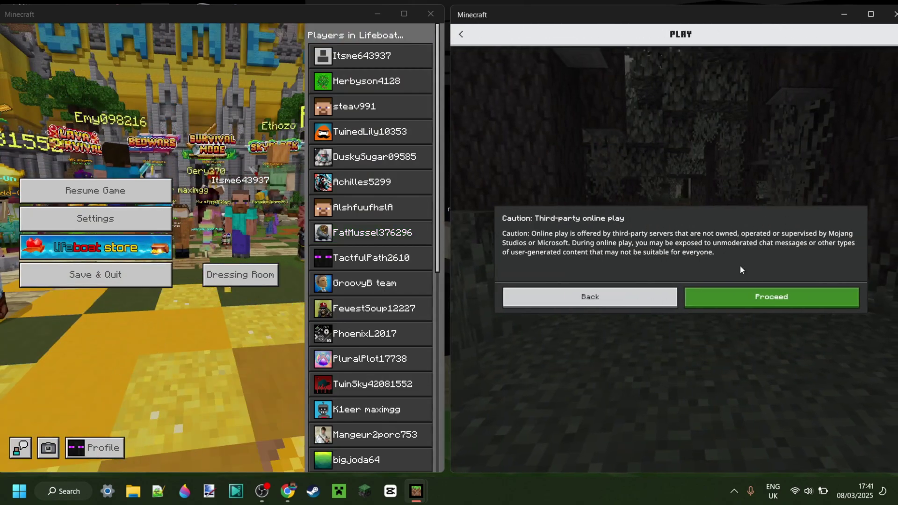
click(755, 295)
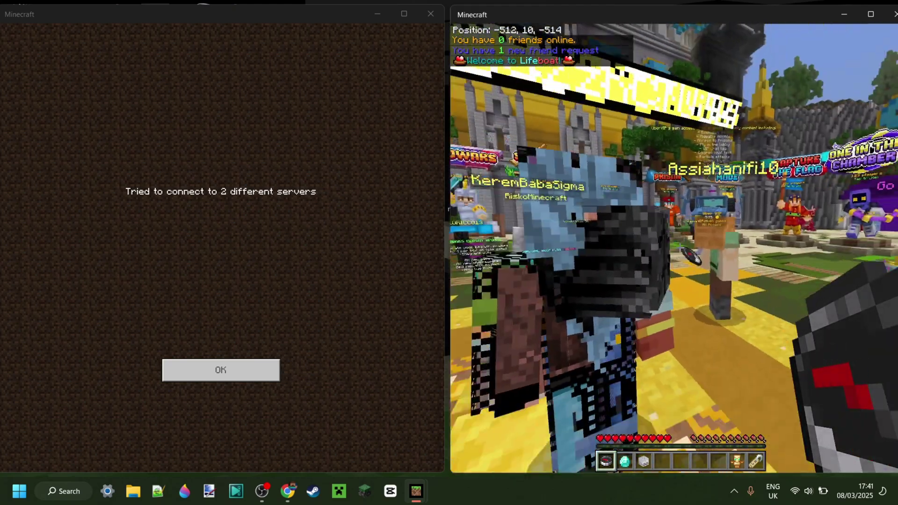
Step: Dismiss the two-server error, save and quit the right instance to the title screen, and open its worlds list
key(Escape)
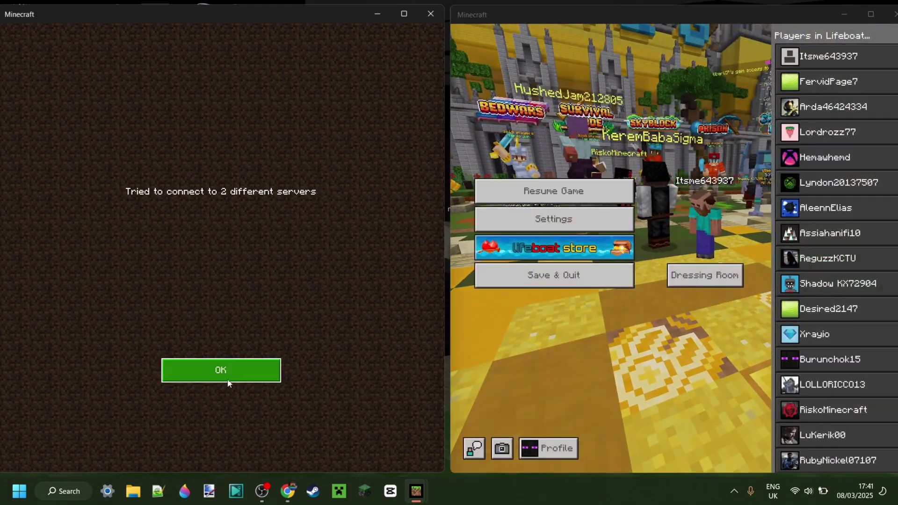
click(226, 376)
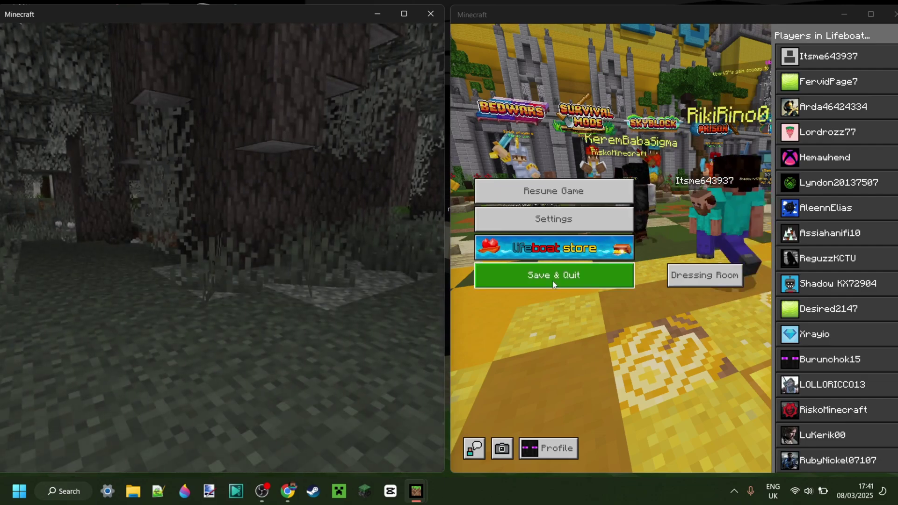
click(555, 276)
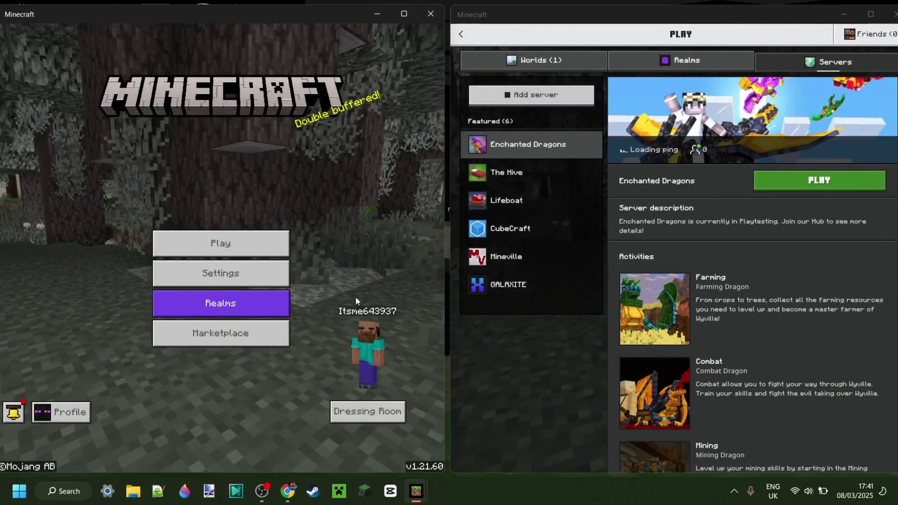
click(462, 34)
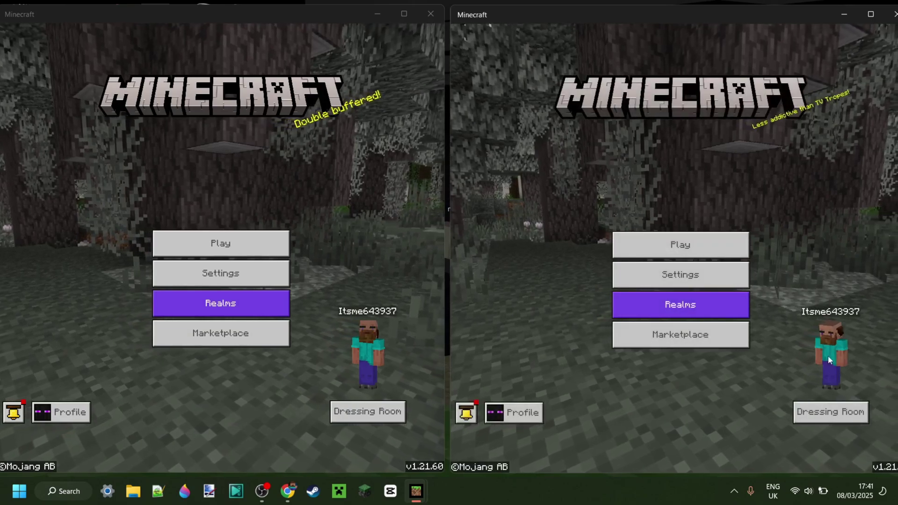
click(657, 243)
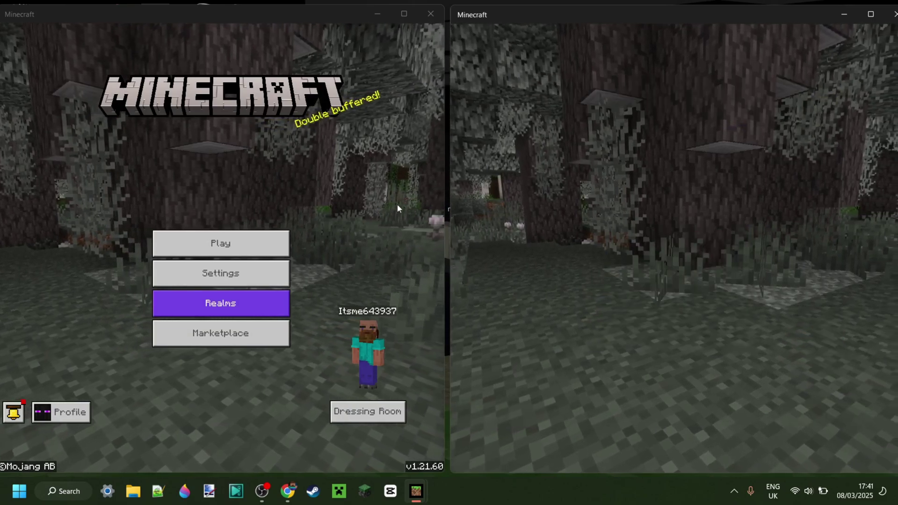
Step: Load My World in both the right and left instances, then resume play in the right one
click(274, 238)
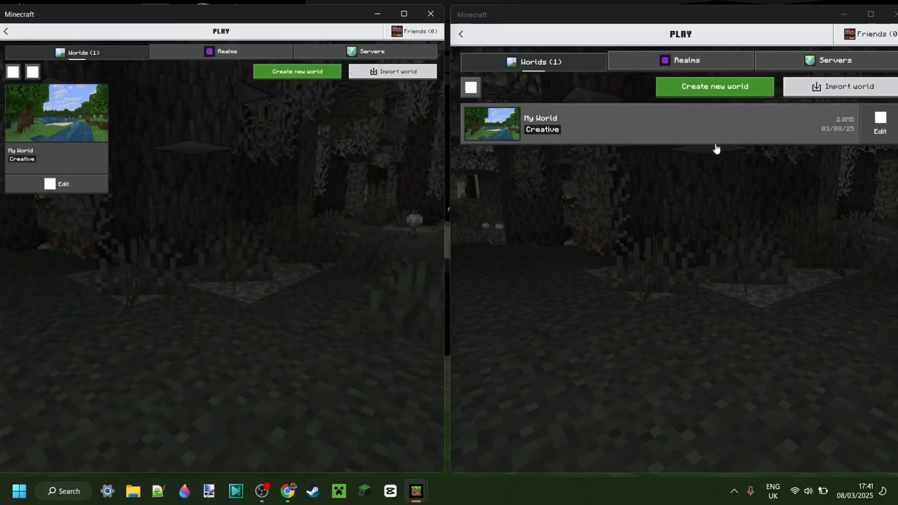
click(672, 136)
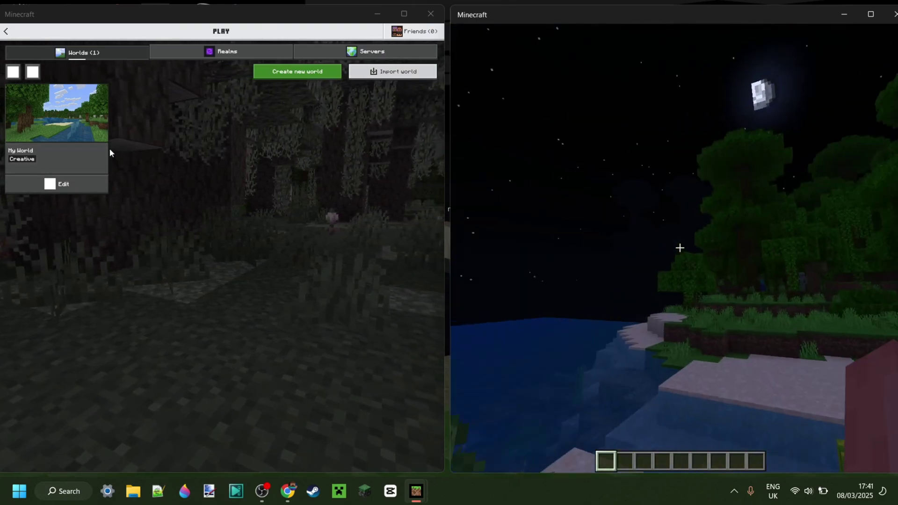
click(95, 149)
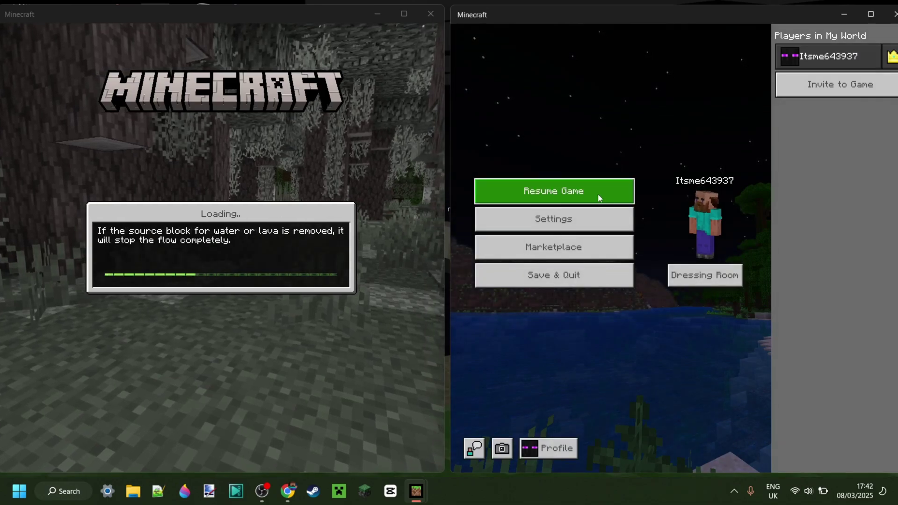
click(598, 195)
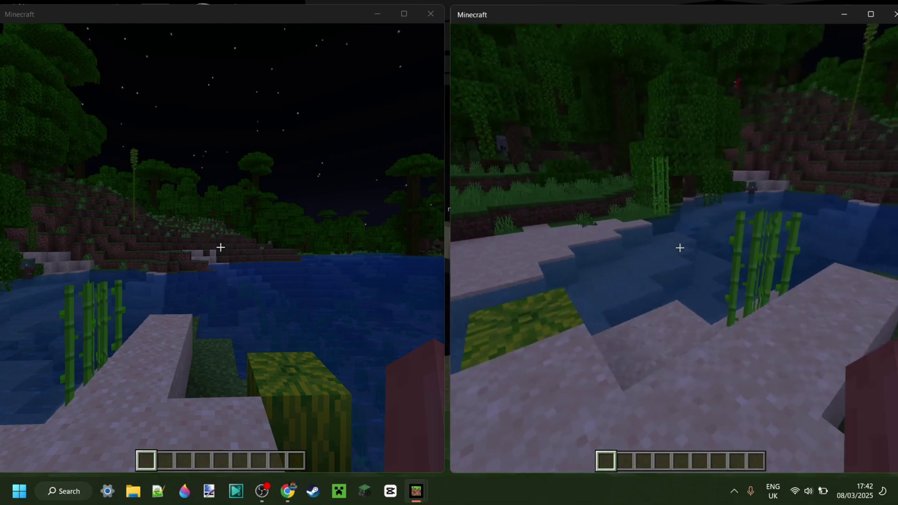
Step: Pause both instances, resume the right one, and break the stone block in front
key(Escape)
click(156, 279)
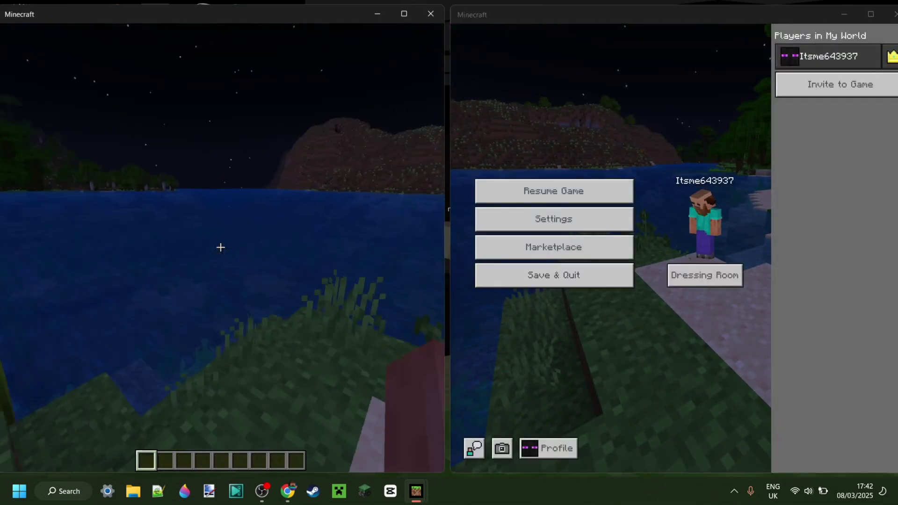
key(Escape)
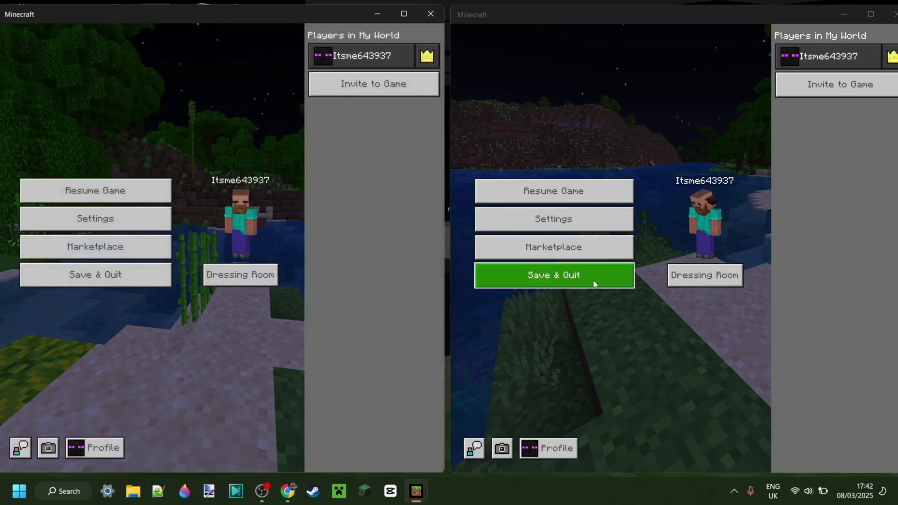
click(590, 191)
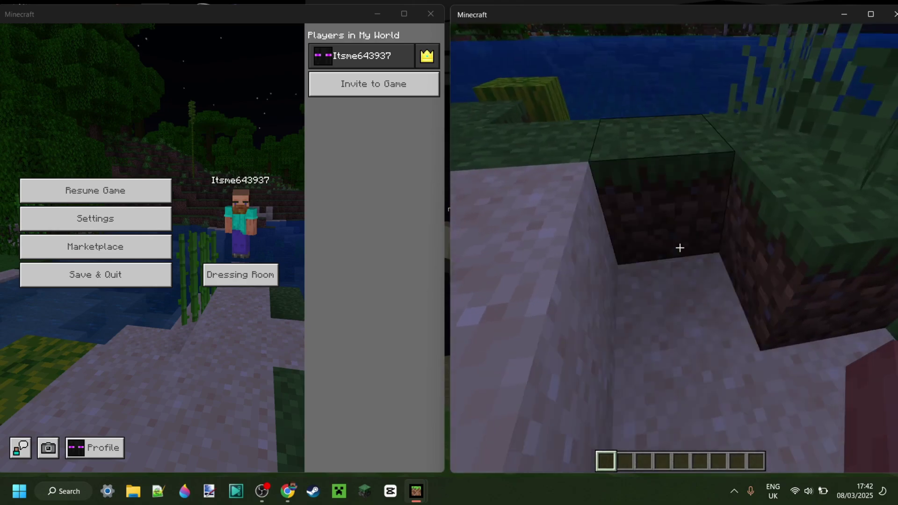
click(680, 248)
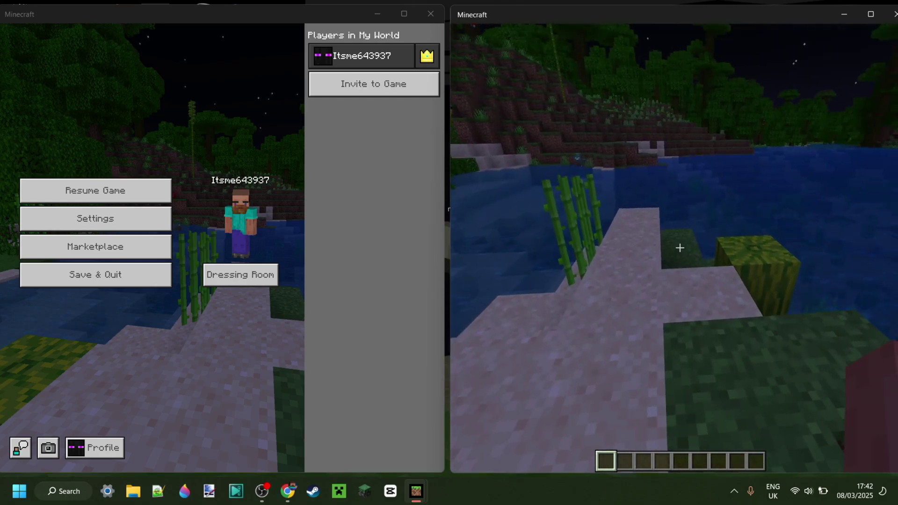
Step: Save and quit My World in both the right and left instances
key(Escape)
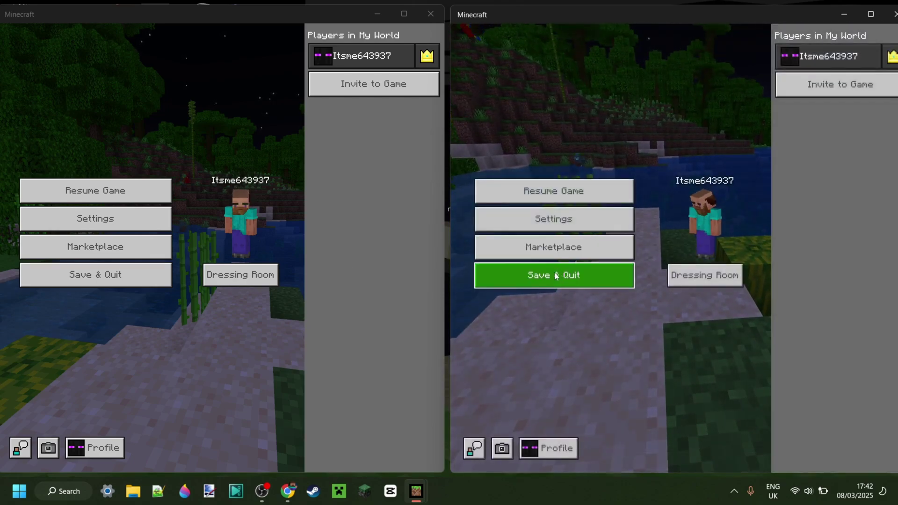
click(556, 276)
click(112, 274)
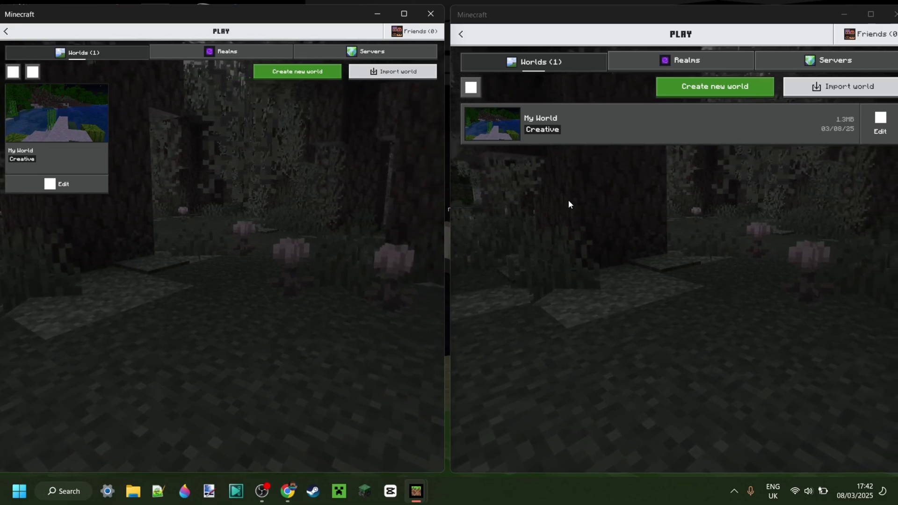
Step: Close the left and then the right Minecraft window
click(9, 32)
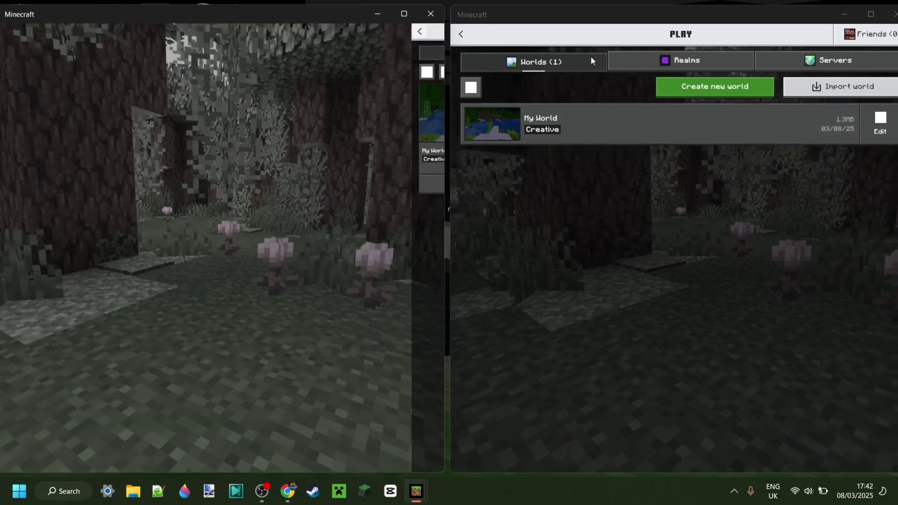
click(461, 34)
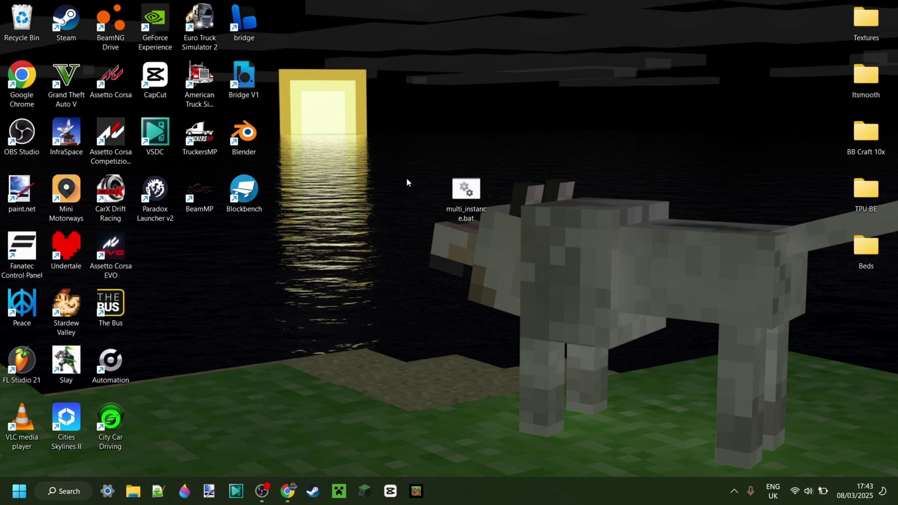
Step: Drag a selection box around multi_instance.bat on the desktop
drag(369, 137, 584, 290)
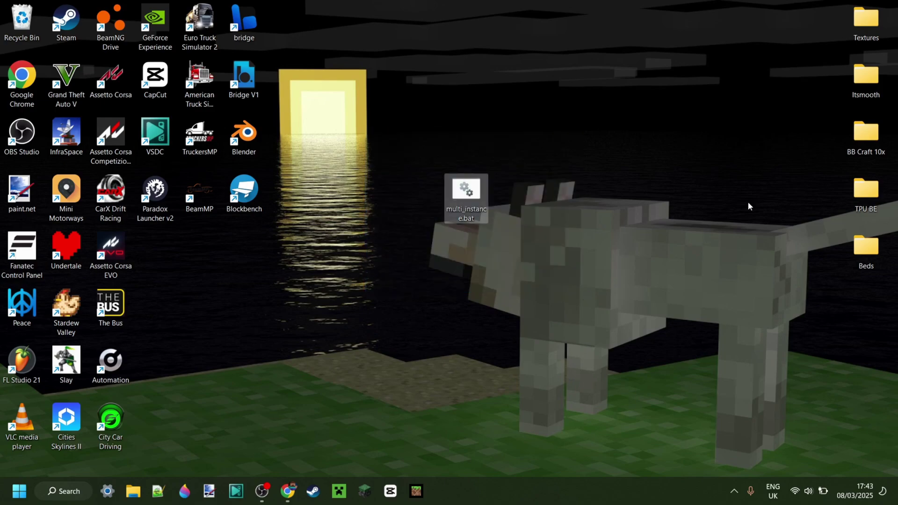